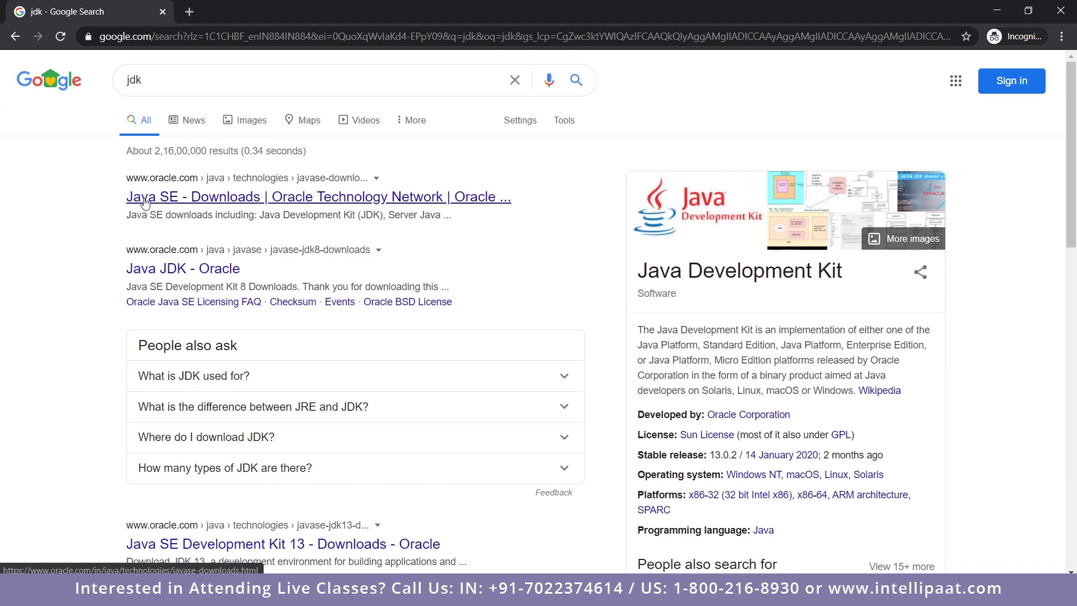
Open Oracle's Java SE Downloads page, browse it, and go to the JDK 14 downloads page.
{"action": "left_click", "coordinate": [205, 200]}
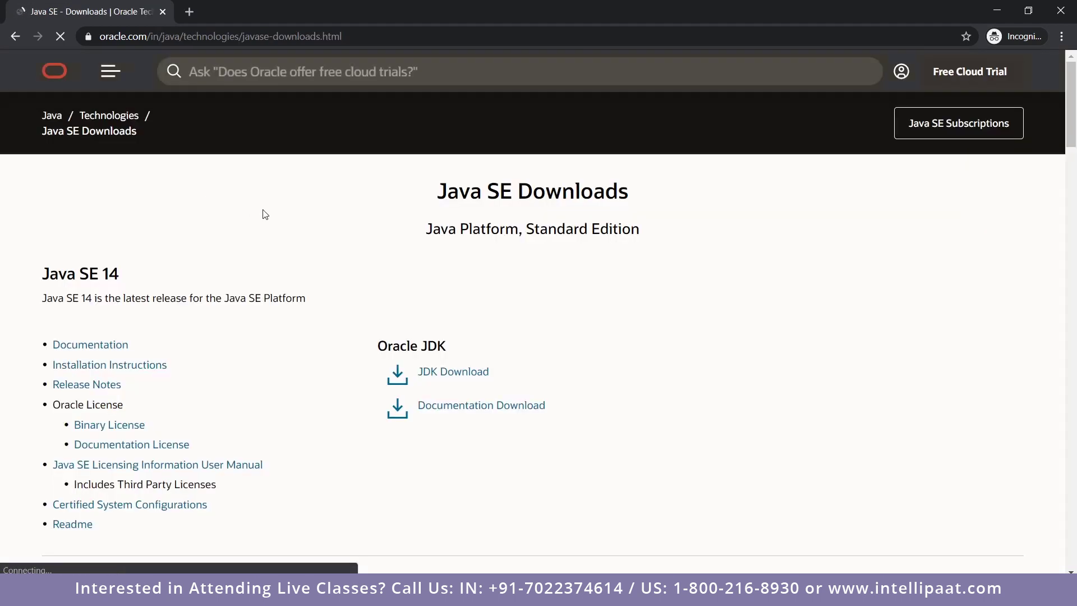
{"action": "scroll", "coordinate": [266, 216], "scroll_direction": "down", "scroll_amount": 5}
{"action": "scroll", "coordinate": [265, 216], "scroll_direction": "up", "scroll_amount": 5}
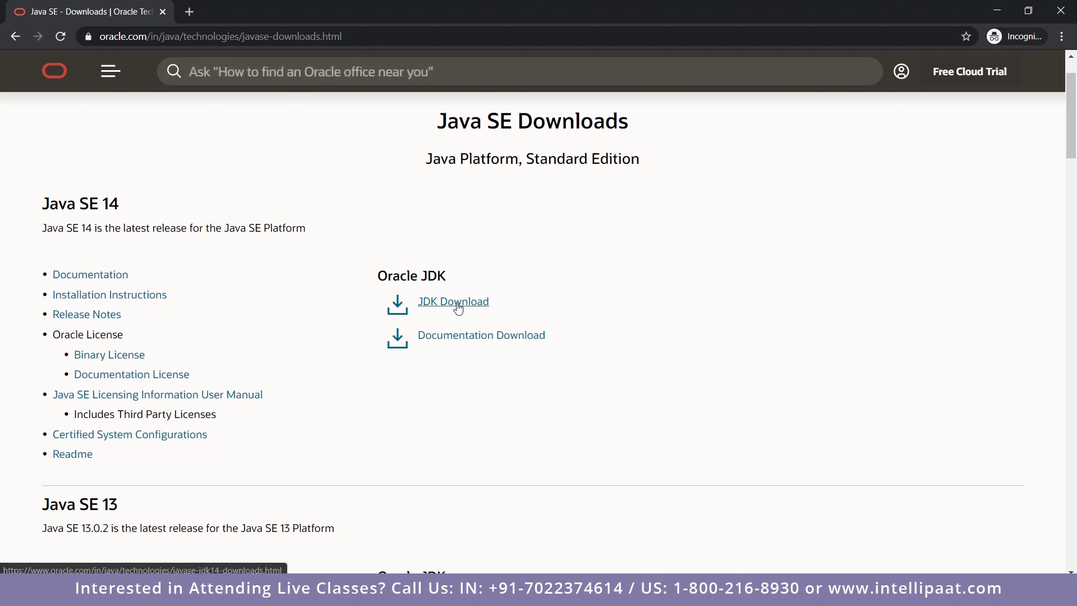
{"action": "scroll", "coordinate": [458, 308], "scroll_direction": "down", "scroll_amount": 10}
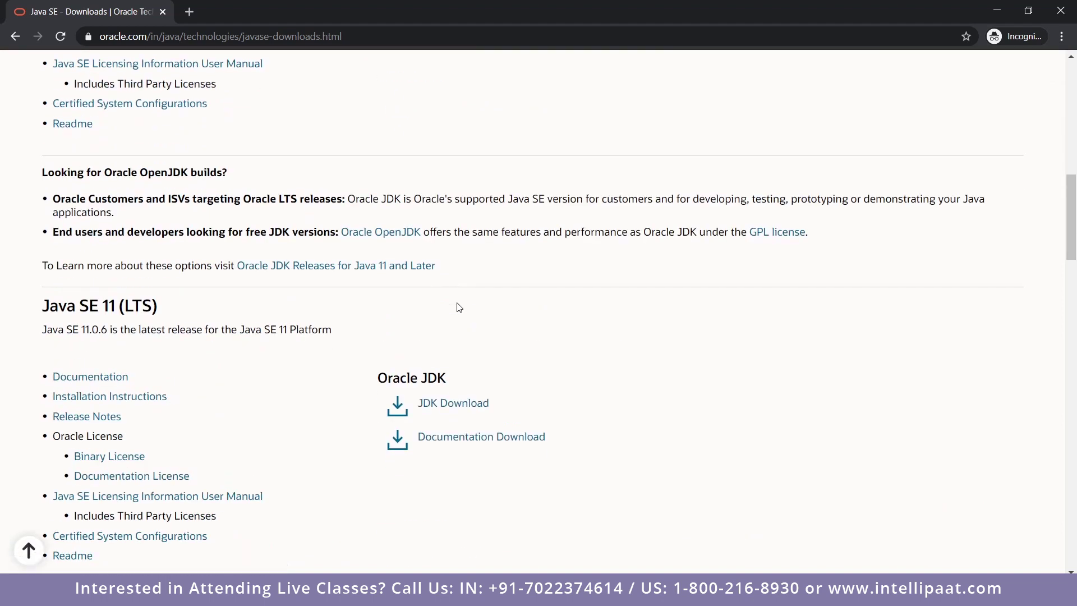
{"action": "scroll", "coordinate": [458, 307], "scroll_direction": "down", "scroll_amount": 9}
{"action": "scroll", "coordinate": [458, 306], "scroll_direction": "down", "scroll_amount": 5}
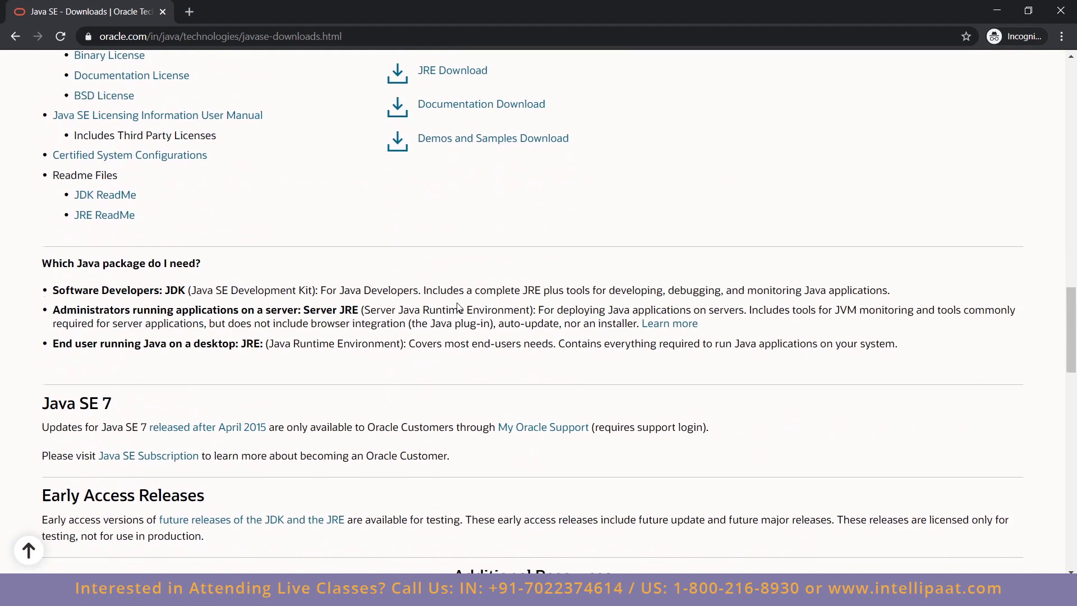
{"action": "scroll", "coordinate": [459, 304], "scroll_direction": "down", "scroll_amount": 4}
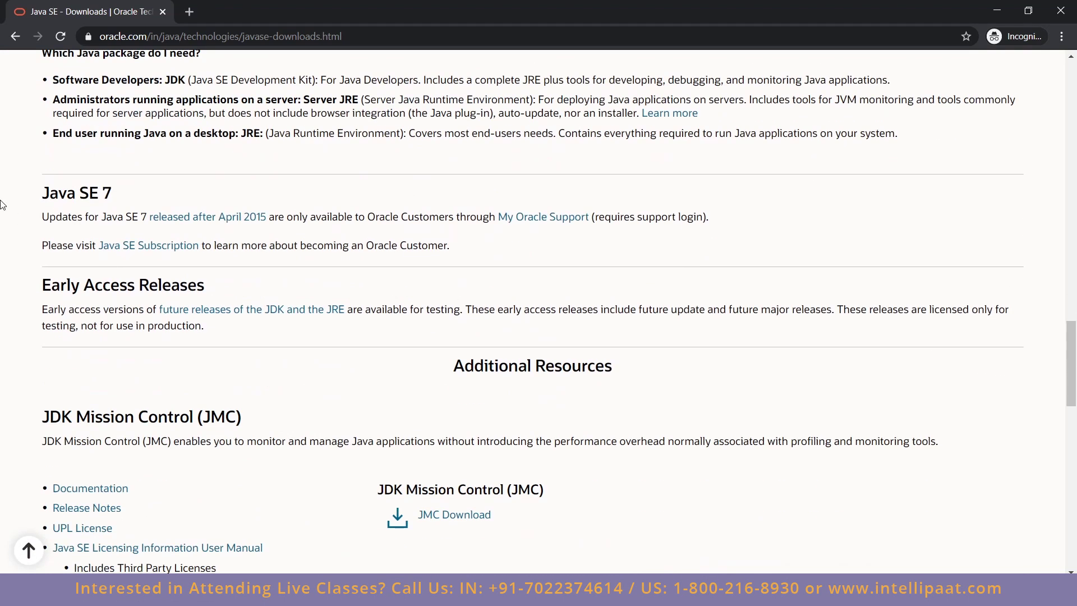
{"action": "scroll", "coordinate": [258, 332], "scroll_direction": "up", "scroll_amount": 16}
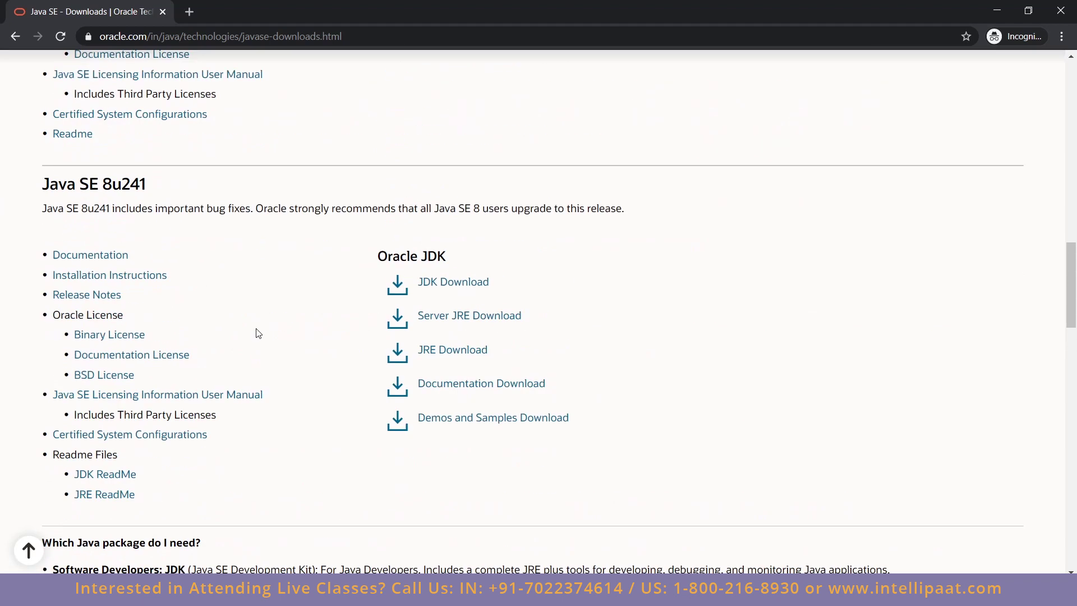
{"action": "scroll", "coordinate": [257, 332], "scroll_direction": "up", "scroll_amount": 12}
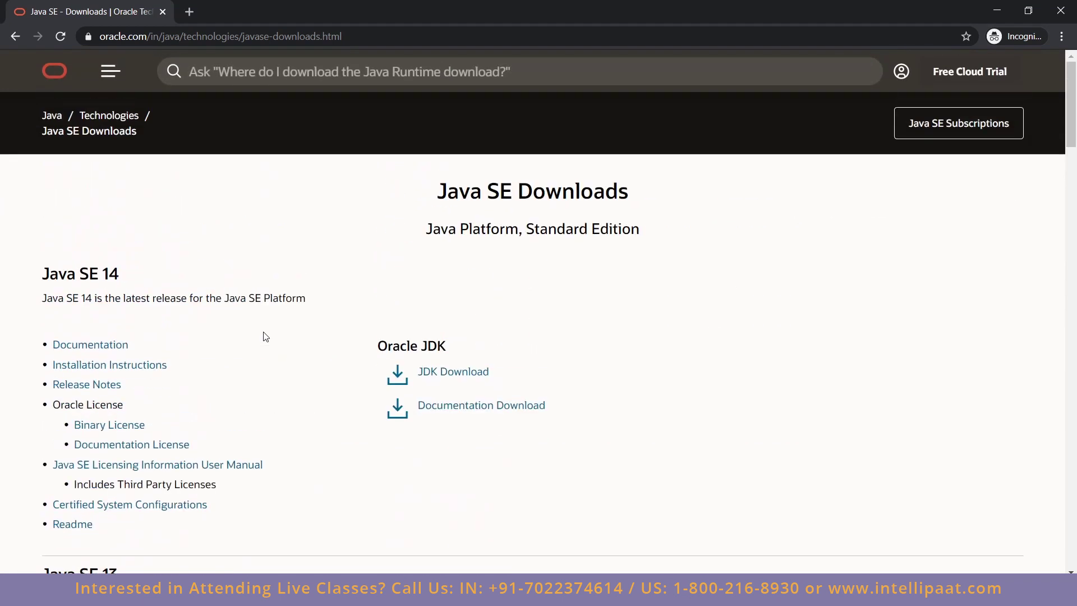
{"action": "left_click", "coordinate": [443, 375]}
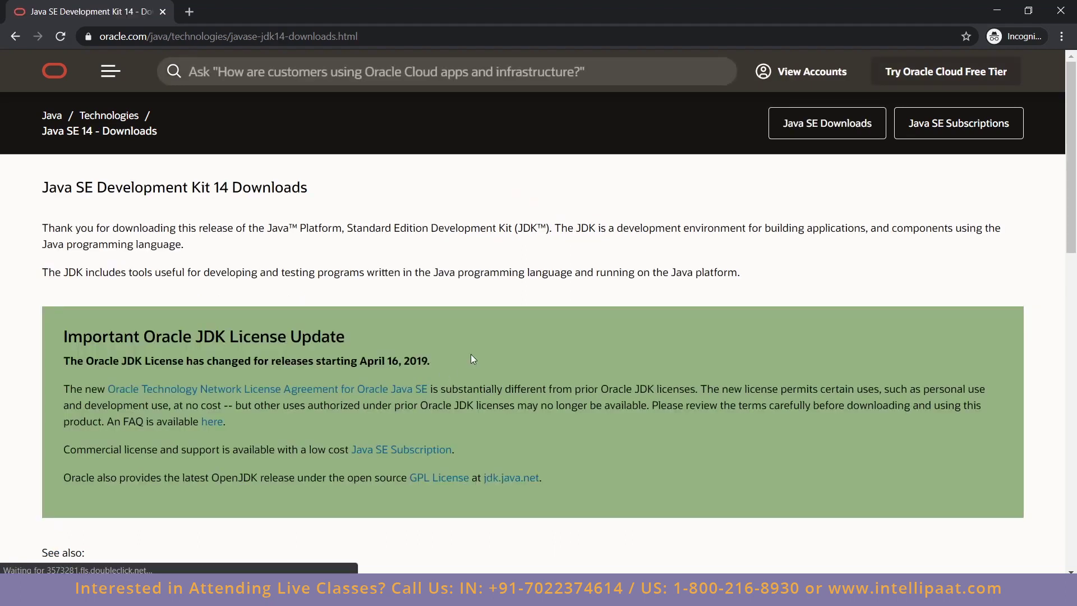
Accept the license and download jdk-14.0.1_windows-x64_bin.exe, the Windows x64 installer.
{"action": "scroll", "coordinate": [471, 356], "scroll_direction": "down", "scroll_amount": 3}
{"action": "scroll", "coordinate": [472, 357], "scroll_direction": "down", "scroll_amount": 5}
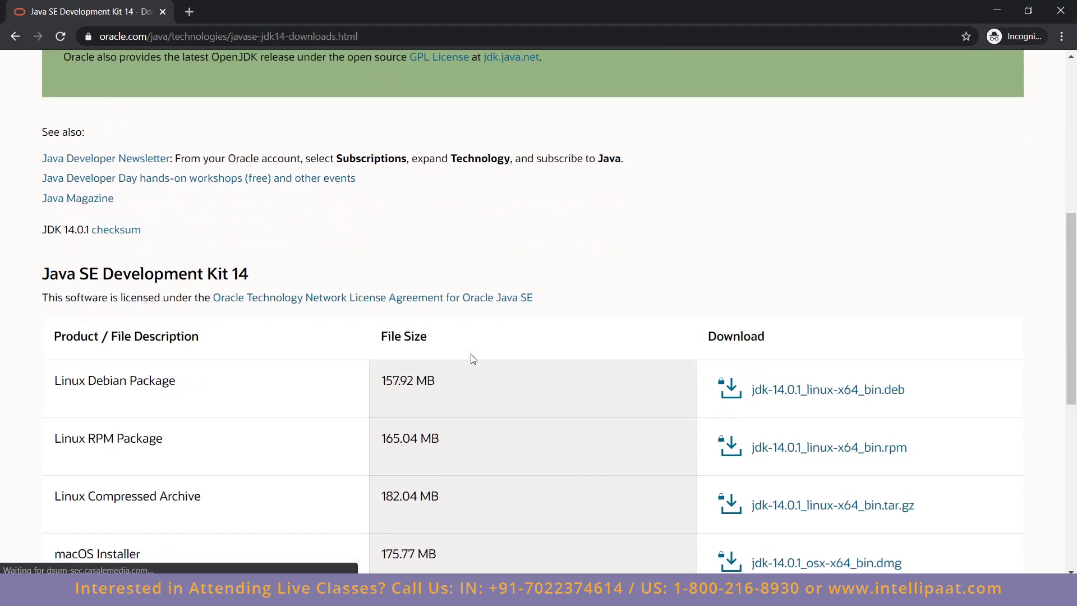
{"action": "scroll", "coordinate": [471, 357], "scroll_direction": "down", "scroll_amount": 3}
{"action": "scroll", "coordinate": [471, 355], "scroll_direction": "down", "scroll_amount": 3}
{"action": "scroll", "coordinate": [470, 355], "scroll_direction": "up", "scroll_amount": 2}
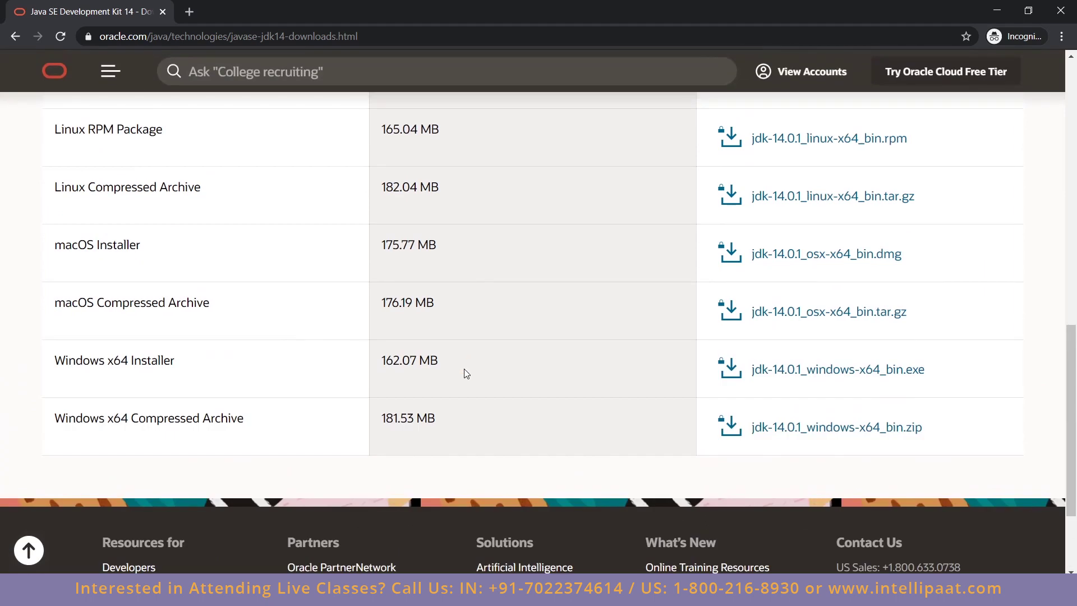
{"action": "scroll", "coordinate": [464, 369], "scroll_direction": "up", "scroll_amount": 1}
{"action": "scroll", "coordinate": [443, 393], "scroll_direction": "up", "scroll_amount": 1}
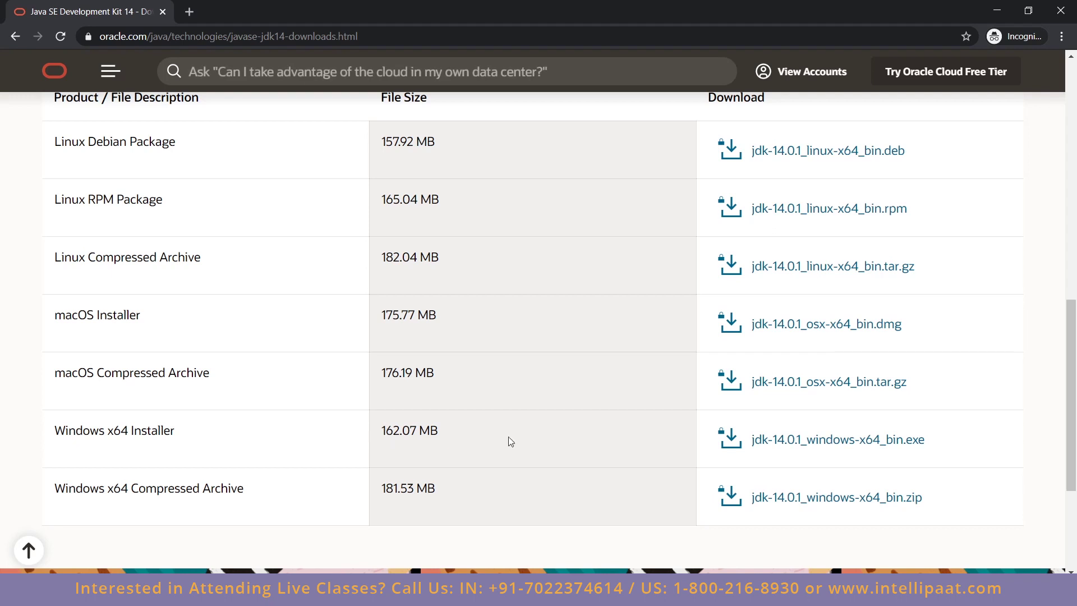
{"action": "left_click", "coordinate": [843, 441]}
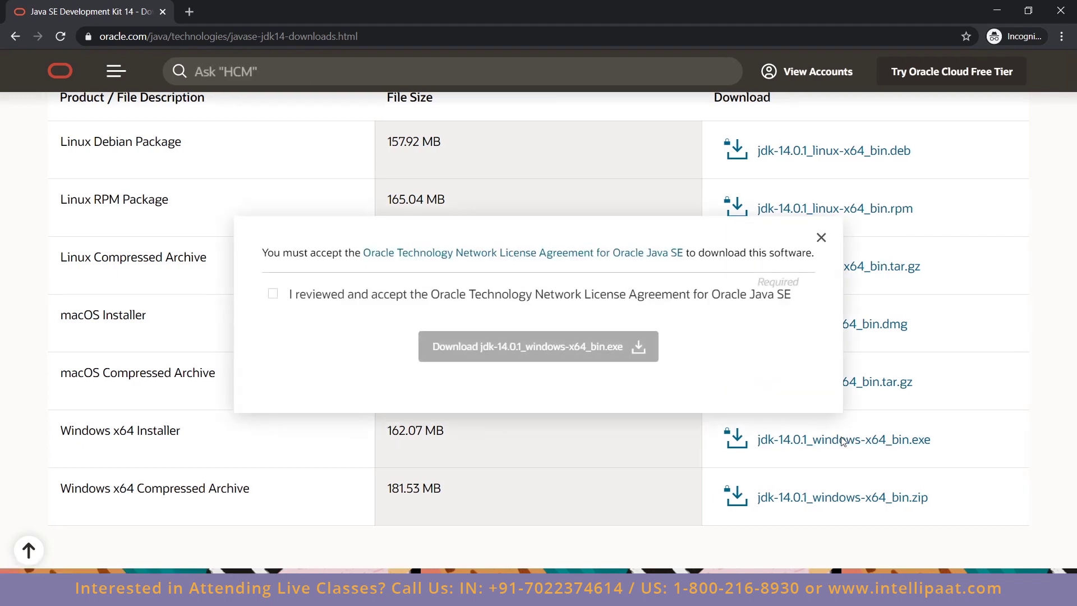
{"action": "left_click", "coordinate": [273, 296]}
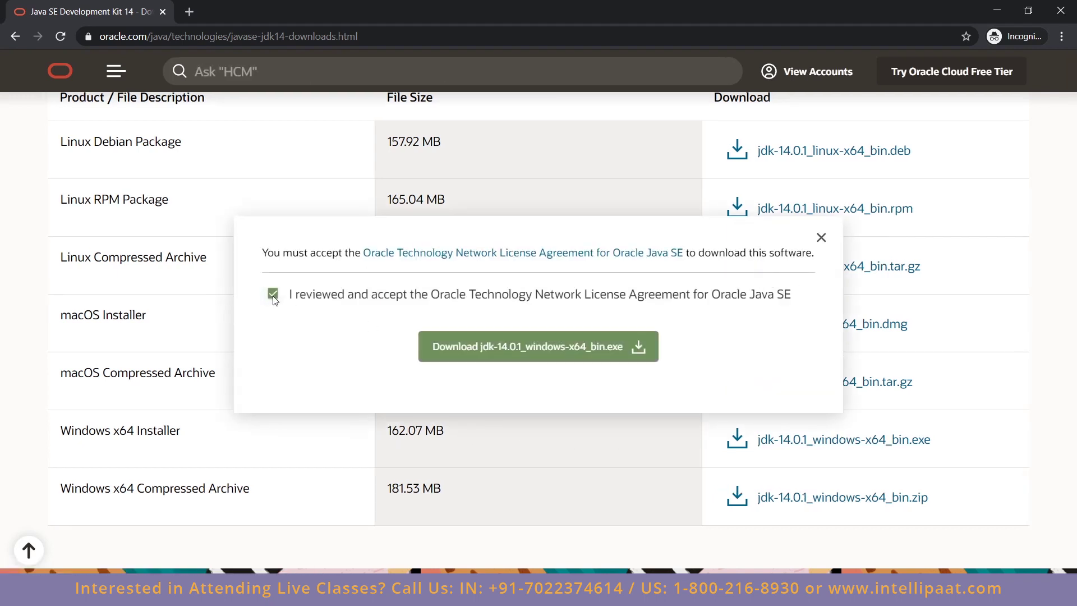
{"action": "left_click", "coordinate": [554, 358]}
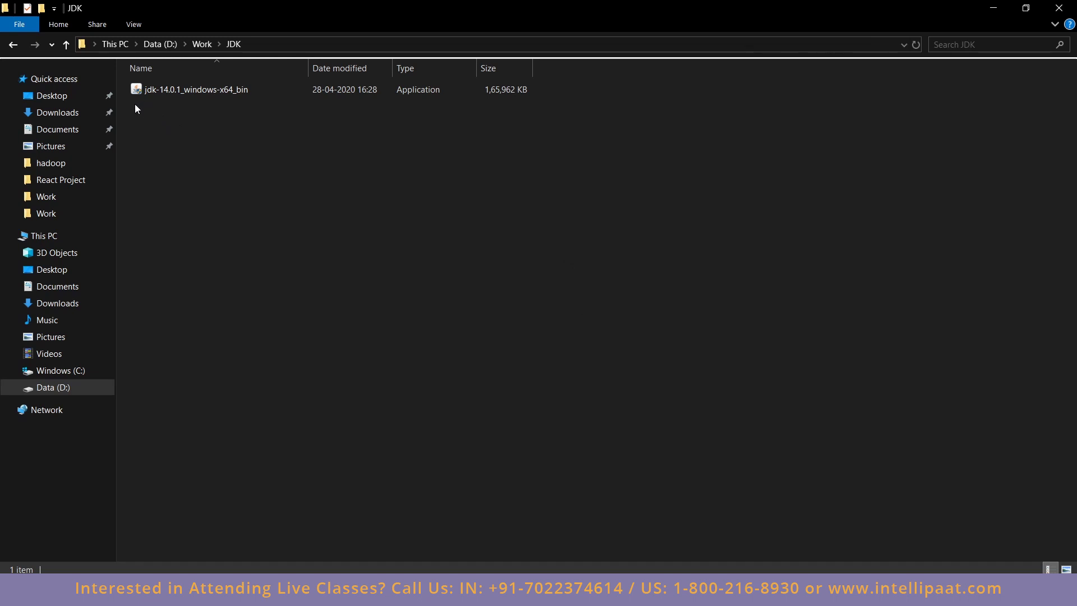
Run jdk-14.0.1_windows-x64_bin from the JDK folder to start the setup wizard.
{"action": "left_click_drag", "start_coordinate": [137, 104], "coordinate": [572, 84]}
{"action": "double_click", "coordinate": [410, 87]}
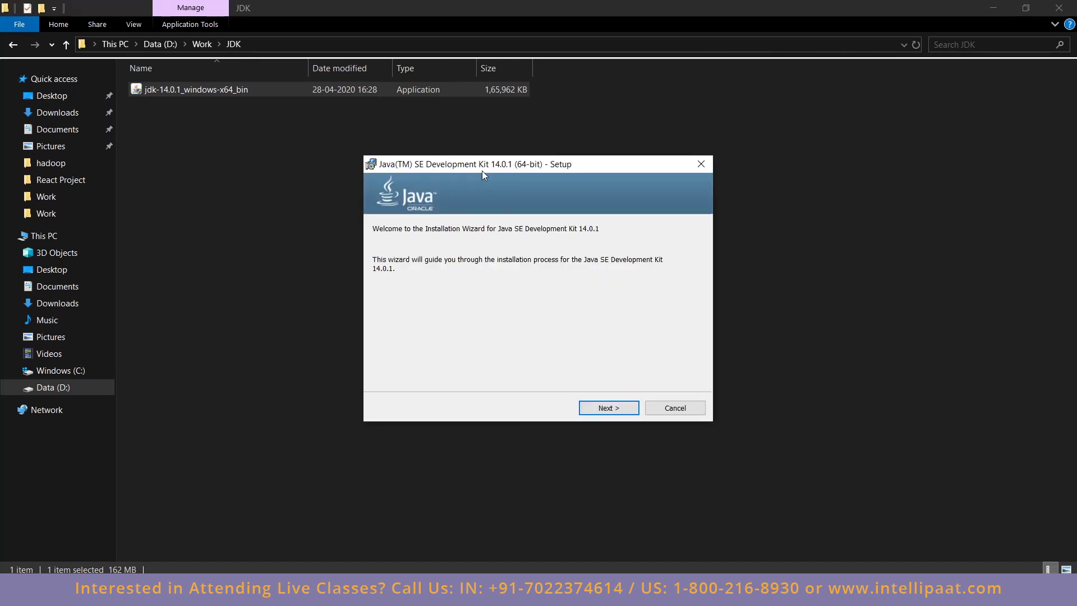
Install JDK 14.0.1 to the default destination folder and close the finished installer.
{"action": "left_click_drag", "start_coordinate": [483, 171], "coordinate": [650, 192]}
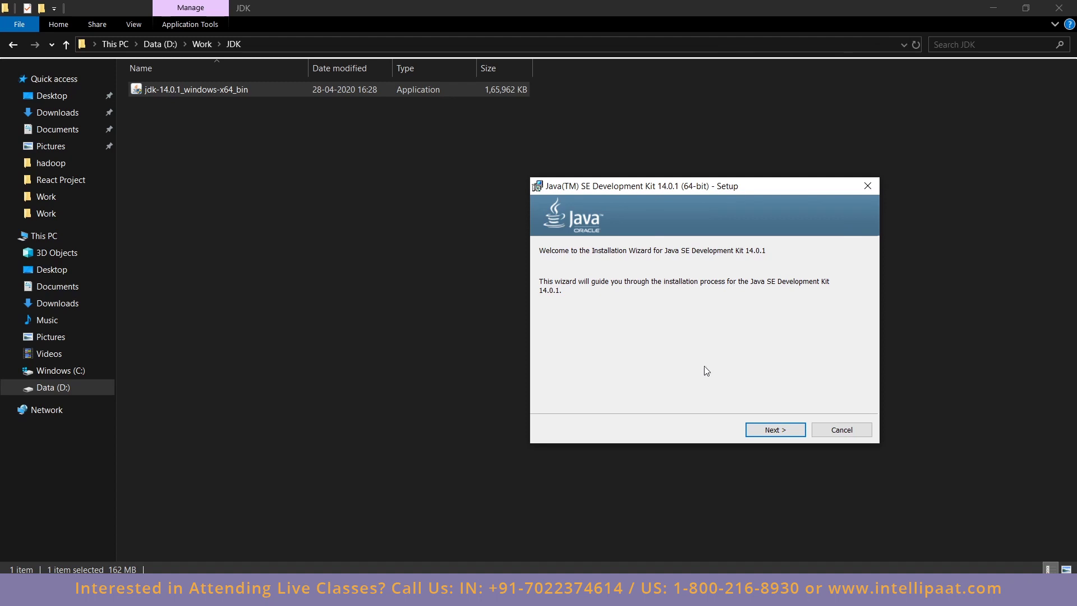
{"action": "left_click", "coordinate": [775, 430]}
{"action": "left_click", "coordinate": [774, 429]}
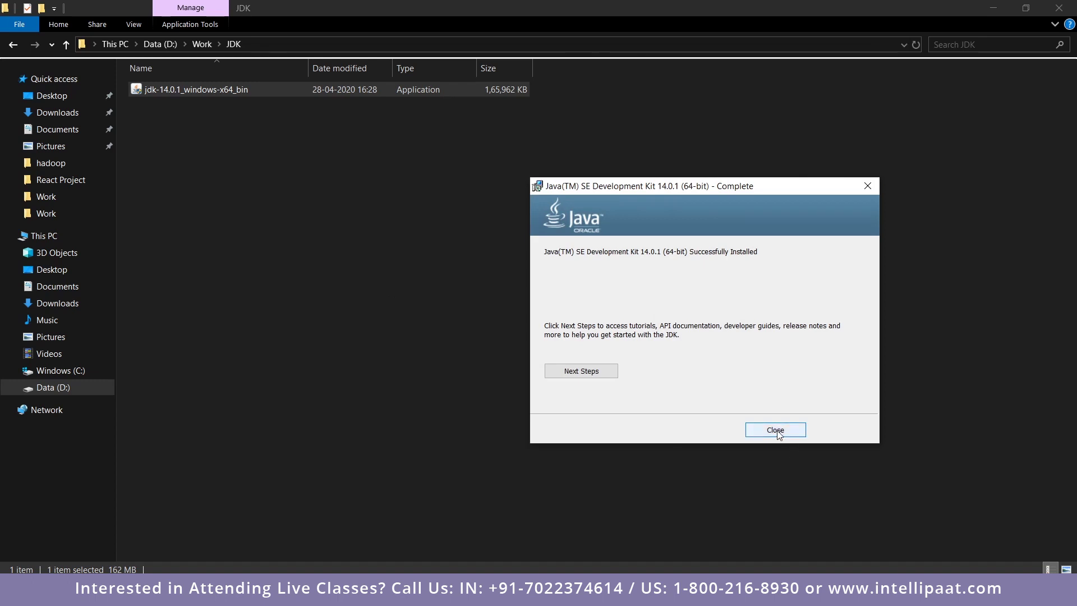
{"action": "left_click", "coordinate": [778, 431]}
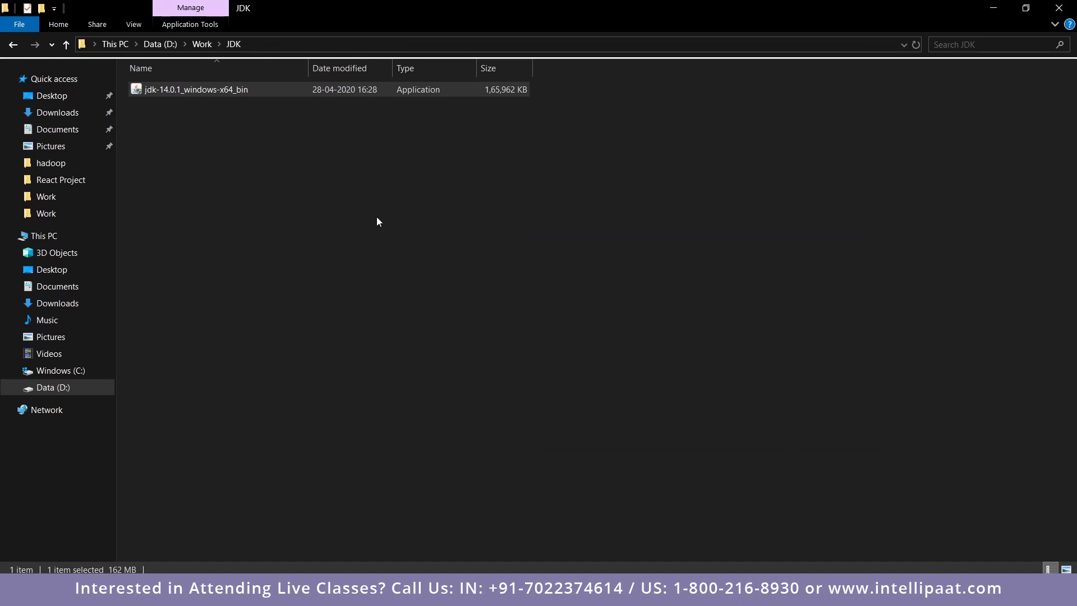
Browse to the C:\Program Files\Java\jdk-14.0.1 folder in File Explorer.
{"action": "left_click", "coordinate": [377, 216]}
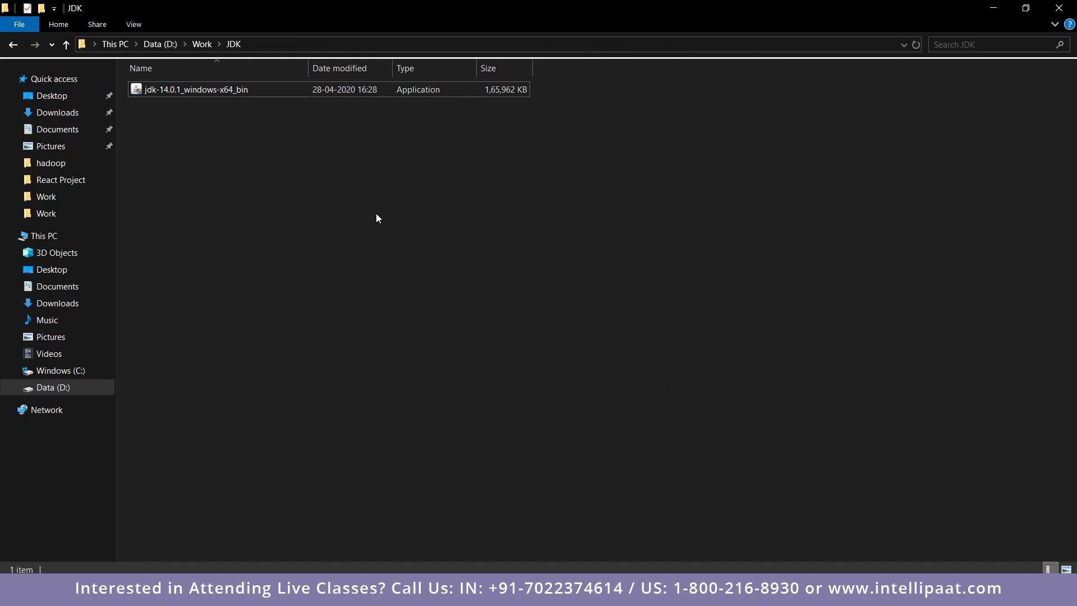
{"action": "left_click", "coordinate": [65, 374]}
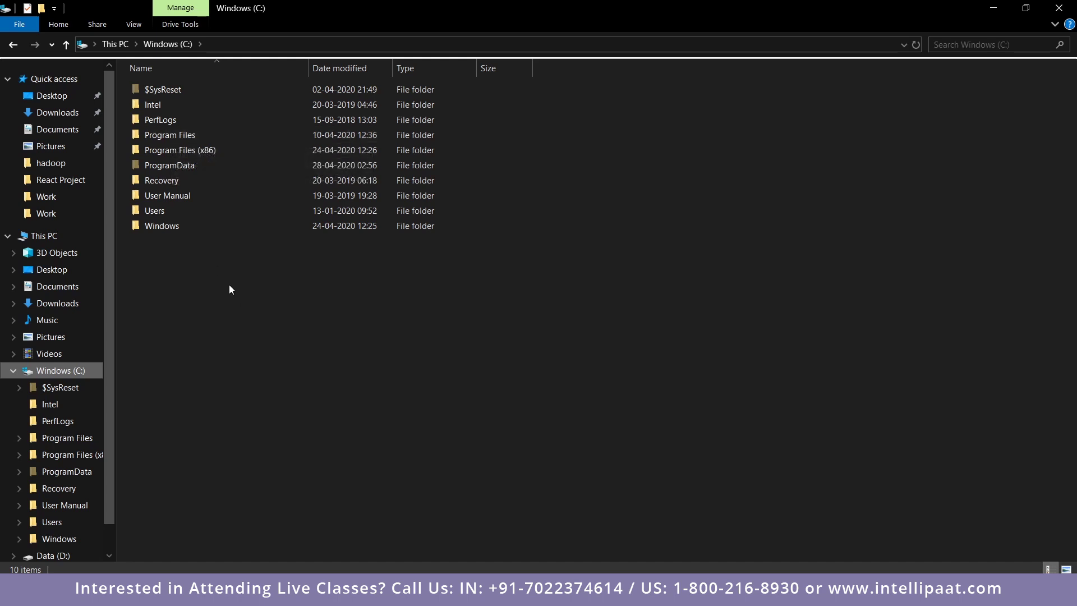
{"action": "double_click", "coordinate": [197, 152]}
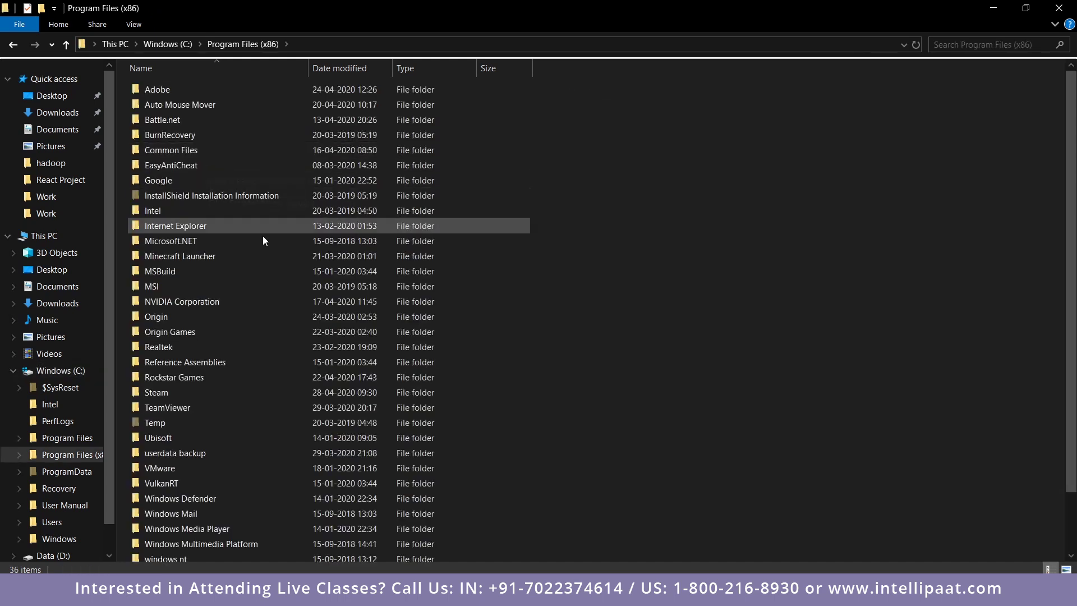
{"action": "left_click", "coordinate": [13, 45]}
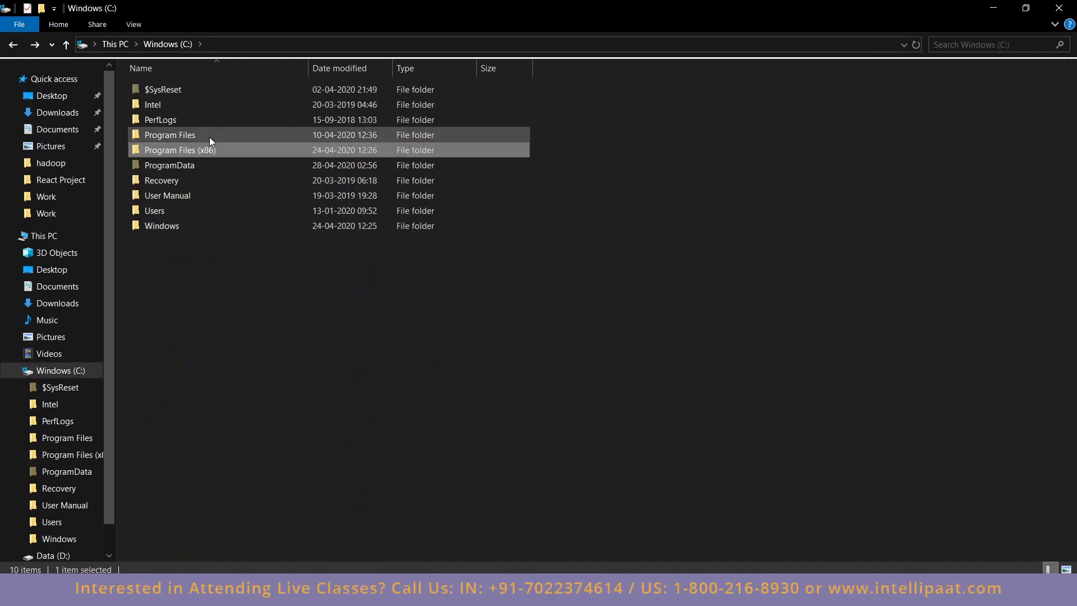
{"action": "double_click", "coordinate": [210, 134]}
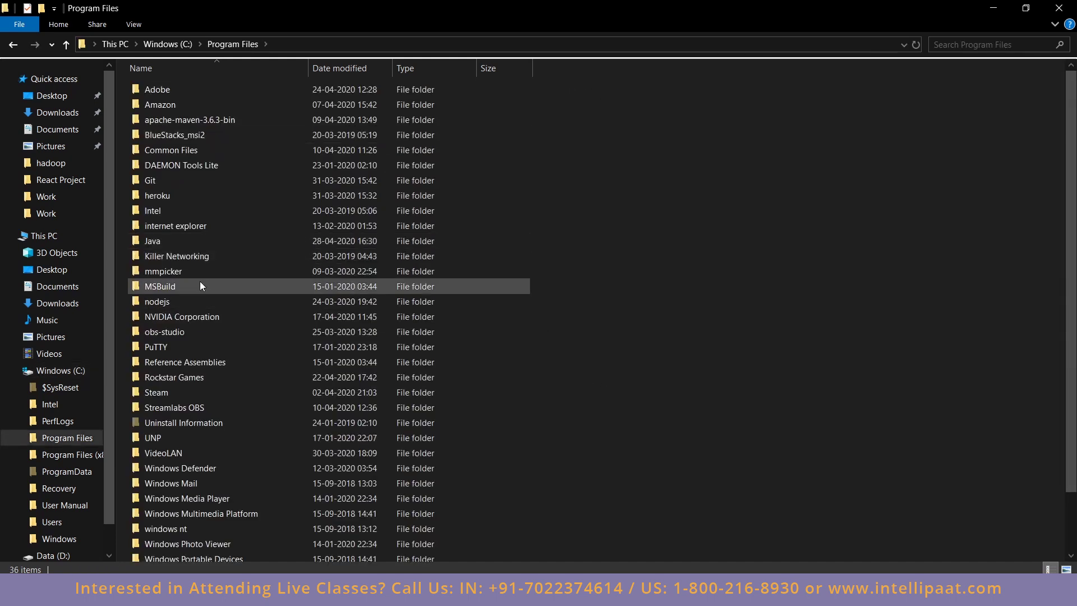
{"action": "double_click", "coordinate": [154, 241]}
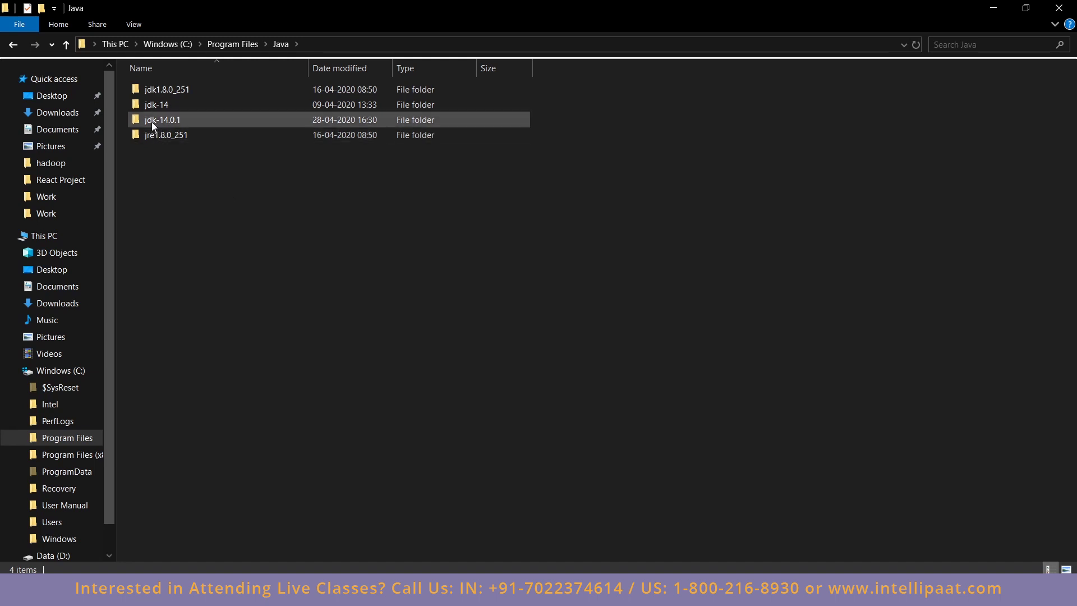
{"action": "mouse_move", "coordinate": [181, 120]}
{"action": "double_click", "coordinate": [169, 123]}
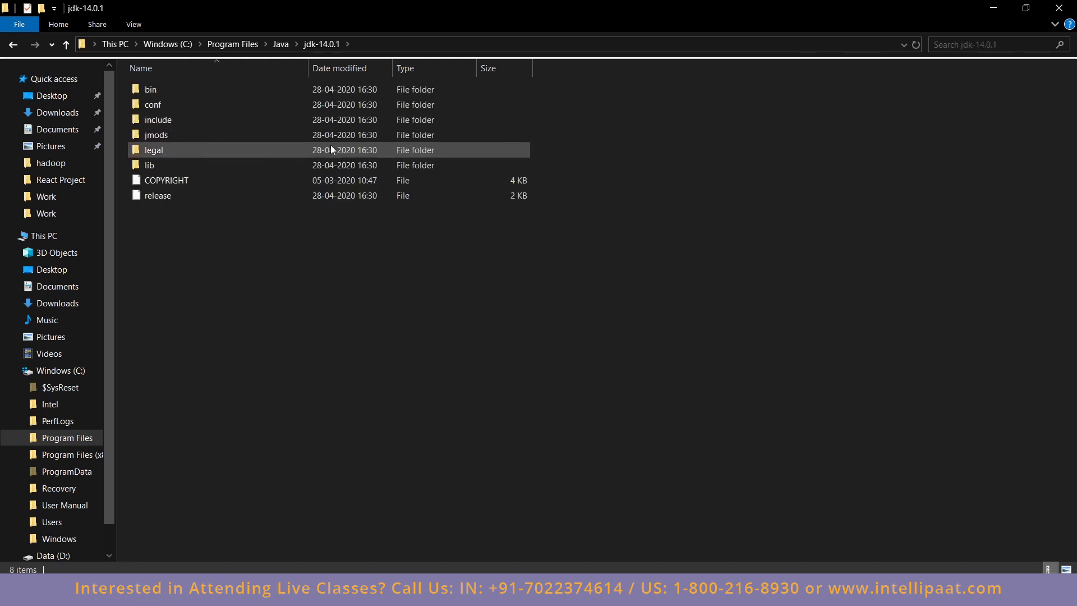
Copy the folder path C:\Program Files\Java\jdk-14.0.1 from the address bar.
{"action": "left_click", "coordinate": [395, 46]}
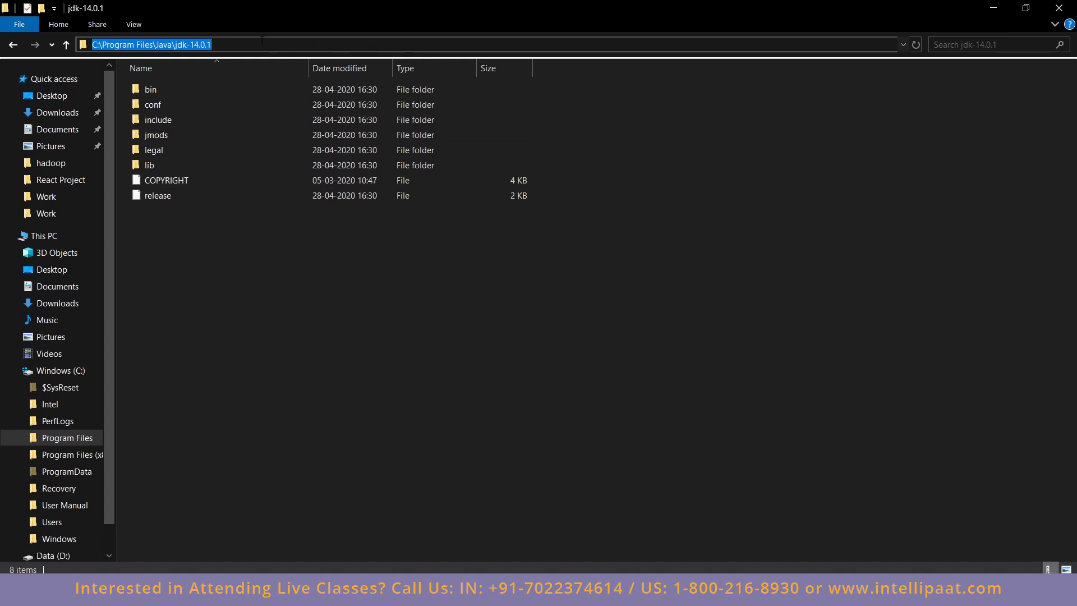
{"action": "right_click", "coordinate": [220, 42]}
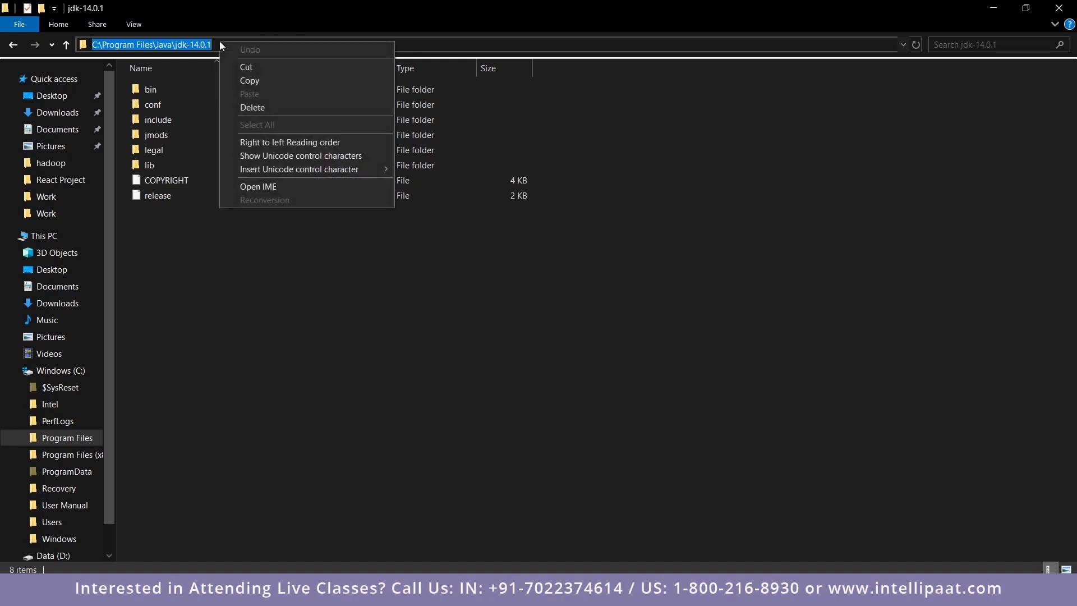
{"action": "left_click", "coordinate": [247, 82]}
{"action": "left_click", "coordinate": [559, 371]}
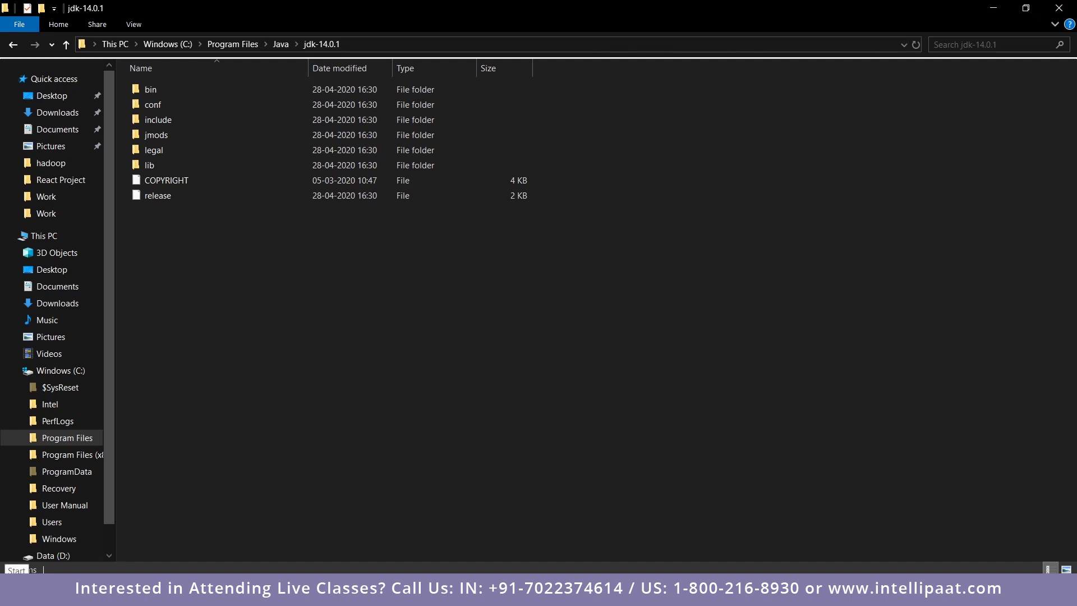
{"action": "left_click", "coordinate": [13, 593]}
Search 'envir' and open Edit the system environment variables.
{"action": "type", "text": "env"}
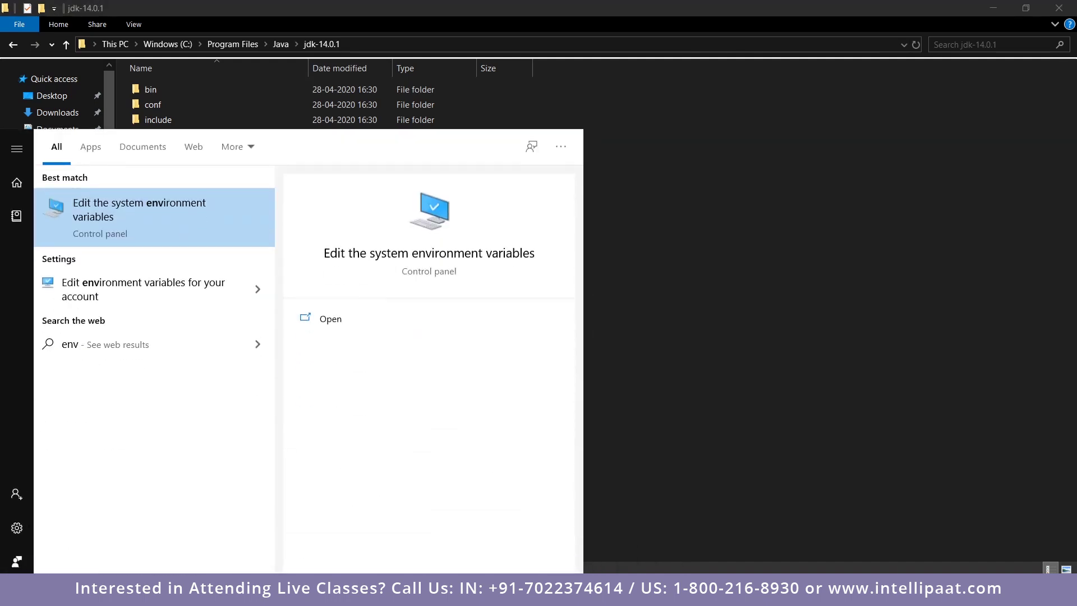
{"action": "type", "text": "ir"}
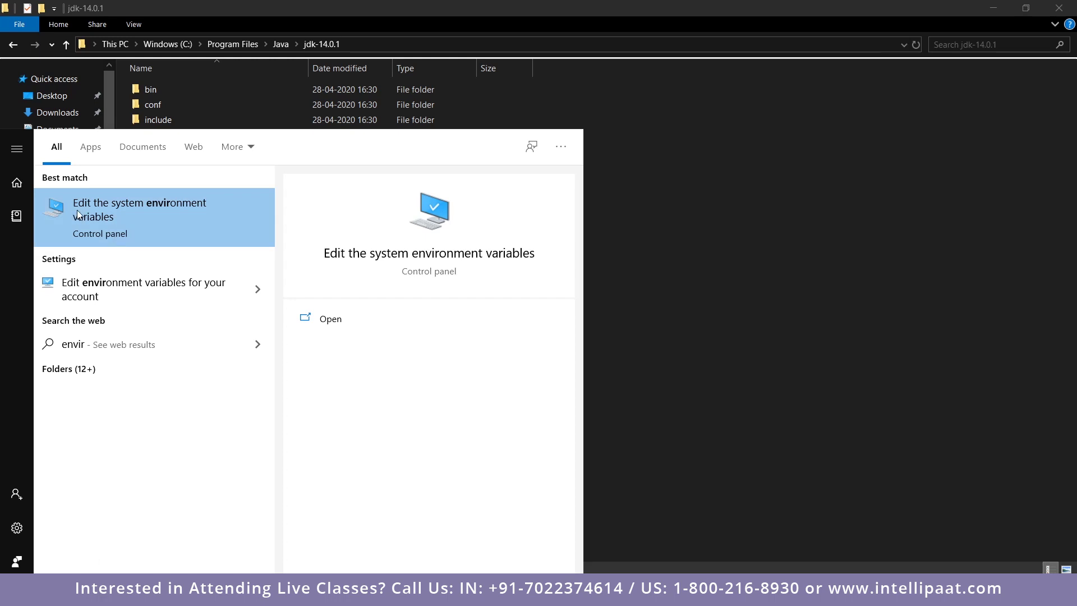
{"action": "left_click", "coordinate": [115, 211]}
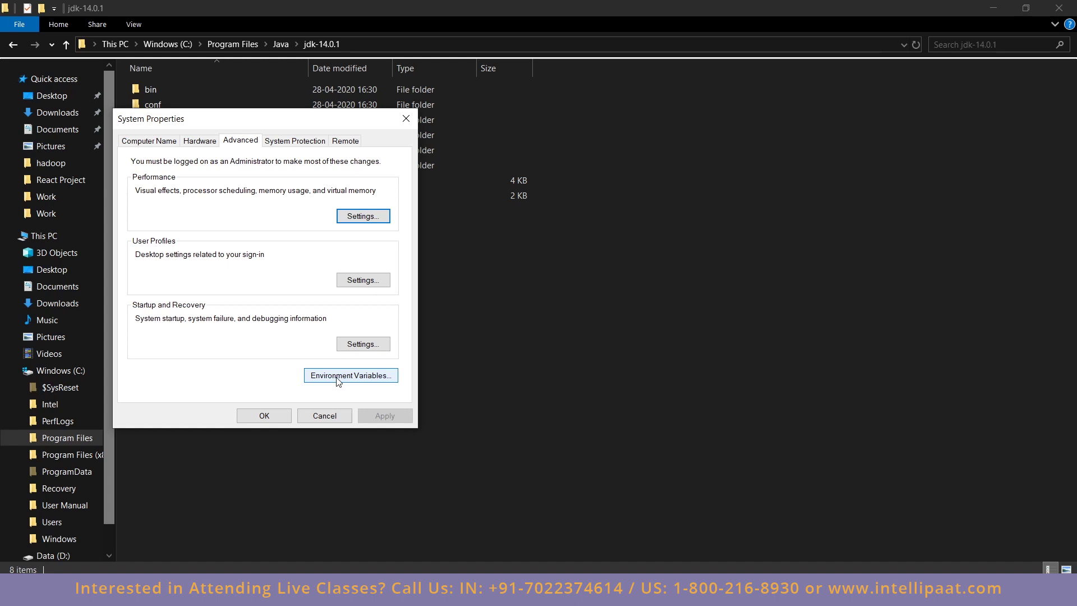
Open the Environment Variables window and begin a new user variable.
{"action": "left_click_drag", "start_coordinate": [270, 118], "coordinate": [439, 127]}
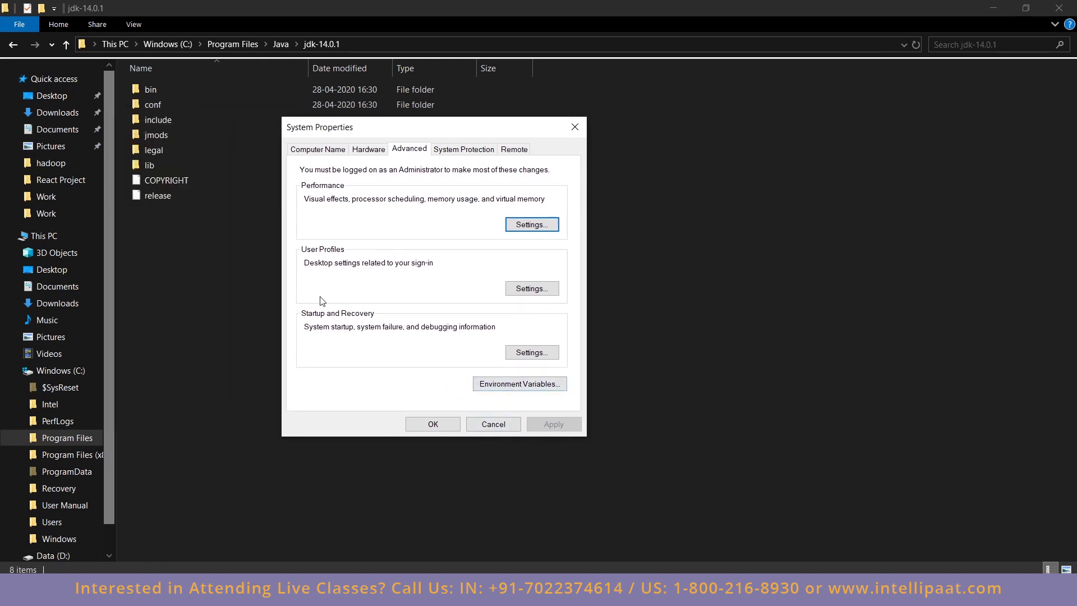
{"action": "left_click", "coordinate": [494, 388]}
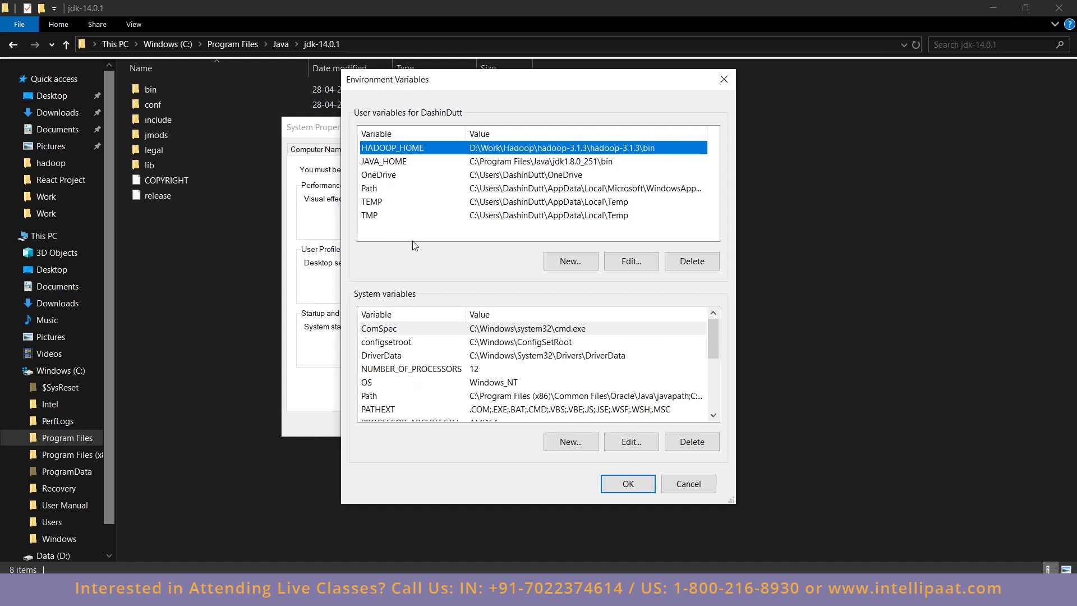
{"action": "left_click", "coordinate": [565, 267]}
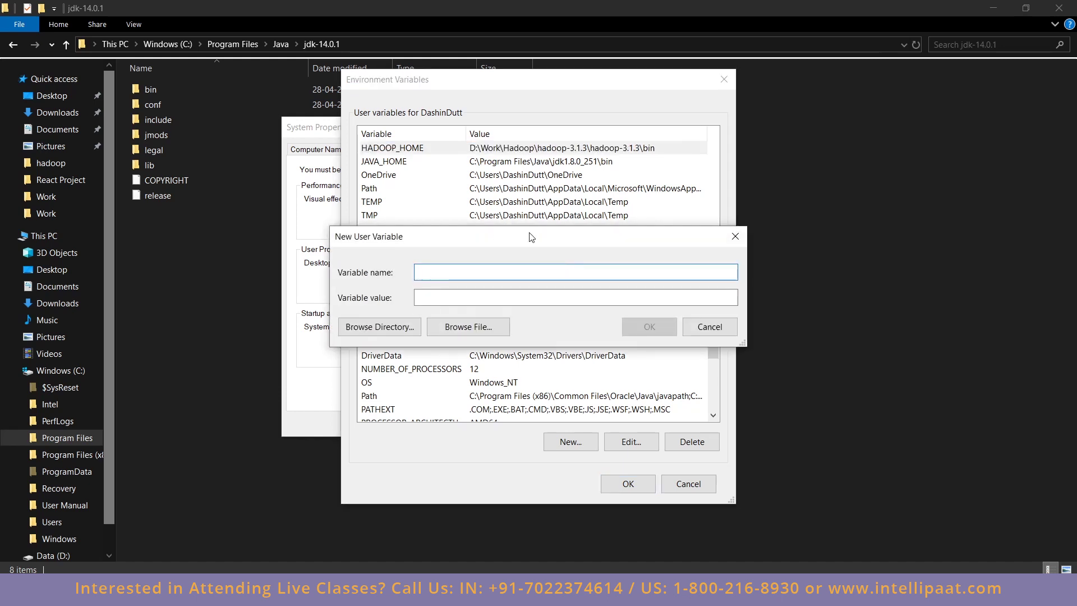
Create user variable JAVA_HOME with the pasted value C:\Program Files\Java\jdk-14.0.1.
{"action": "type", "text": "JAVA_HOME"}
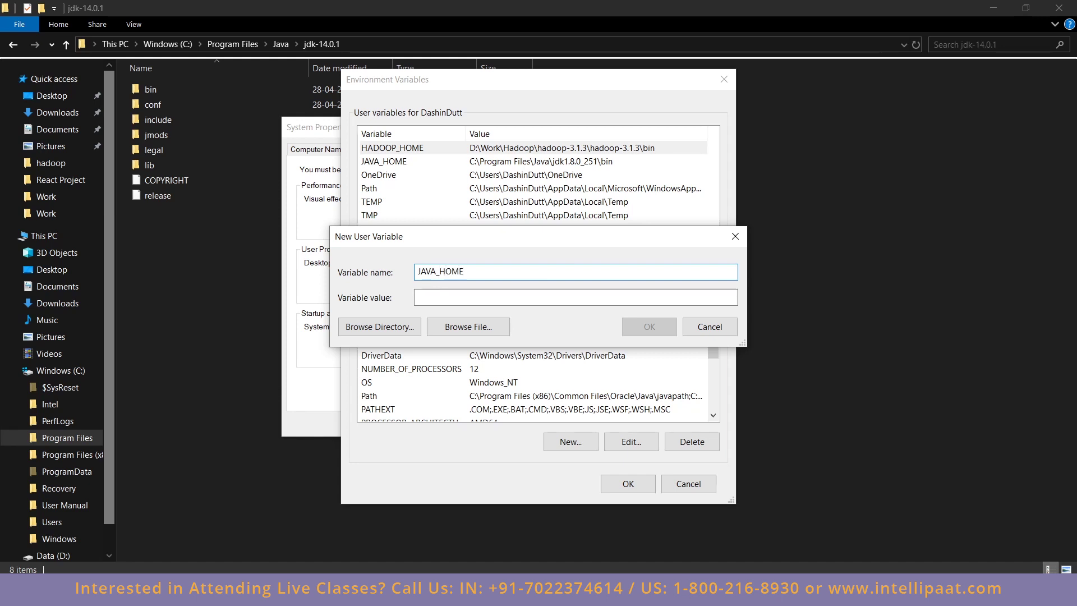
{"action": "left_click_drag", "start_coordinate": [533, 241], "coordinate": [874, 133]}
{"action": "left_click", "coordinate": [786, 190]}
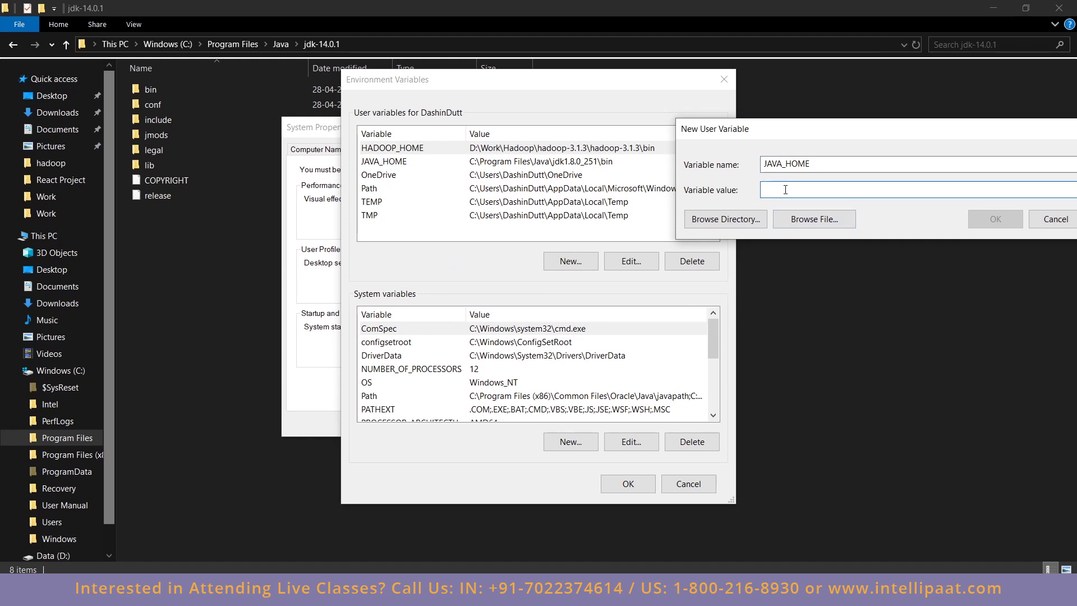
{"action": "right_click", "coordinate": [786, 190]}
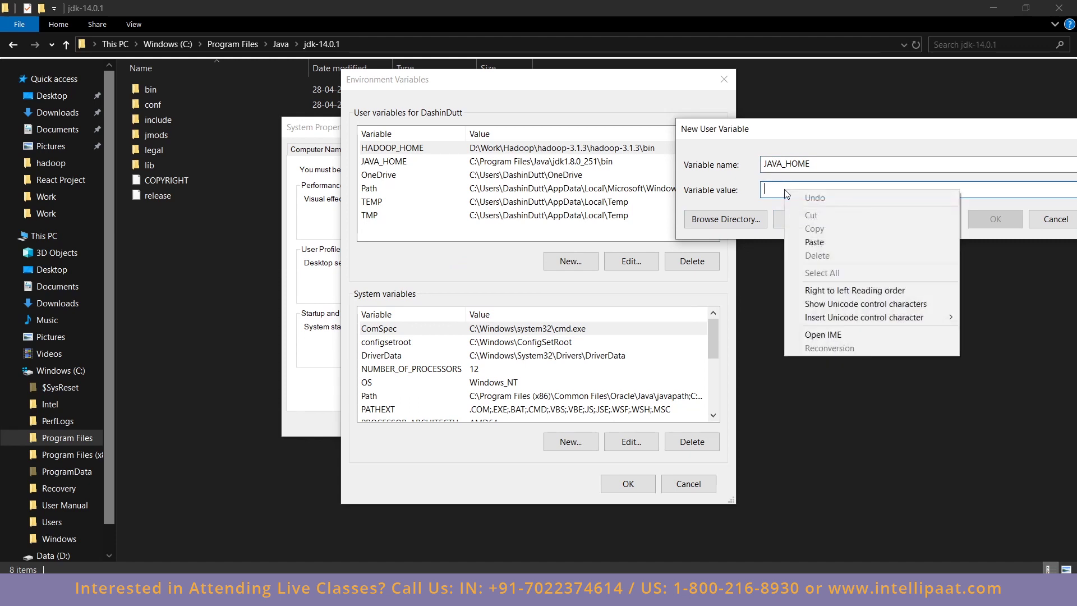
{"action": "left_click", "coordinate": [811, 240]}
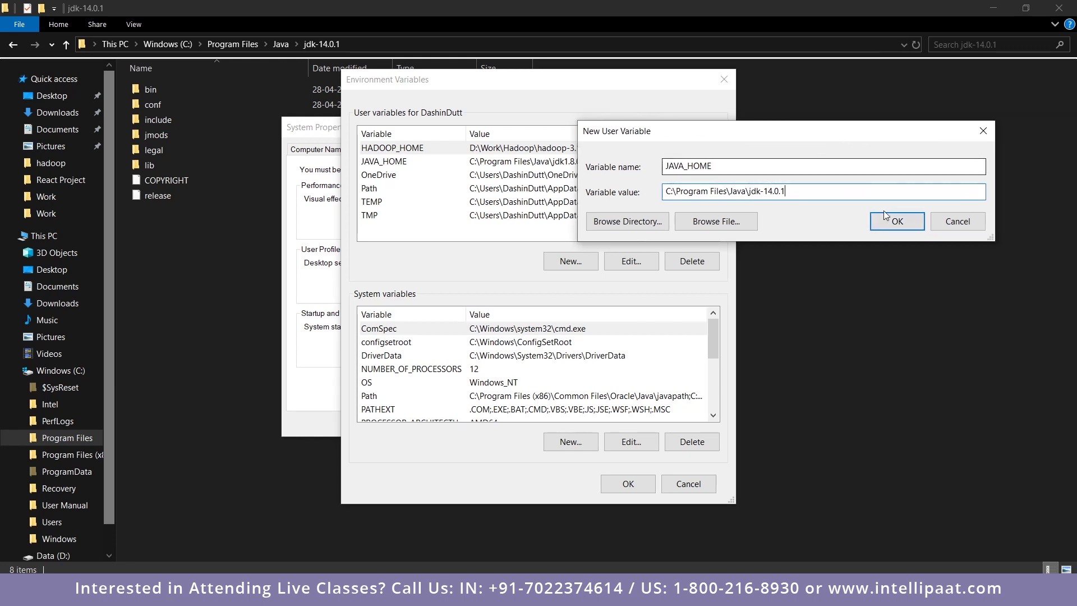
{"action": "left_click", "coordinate": [889, 222]}
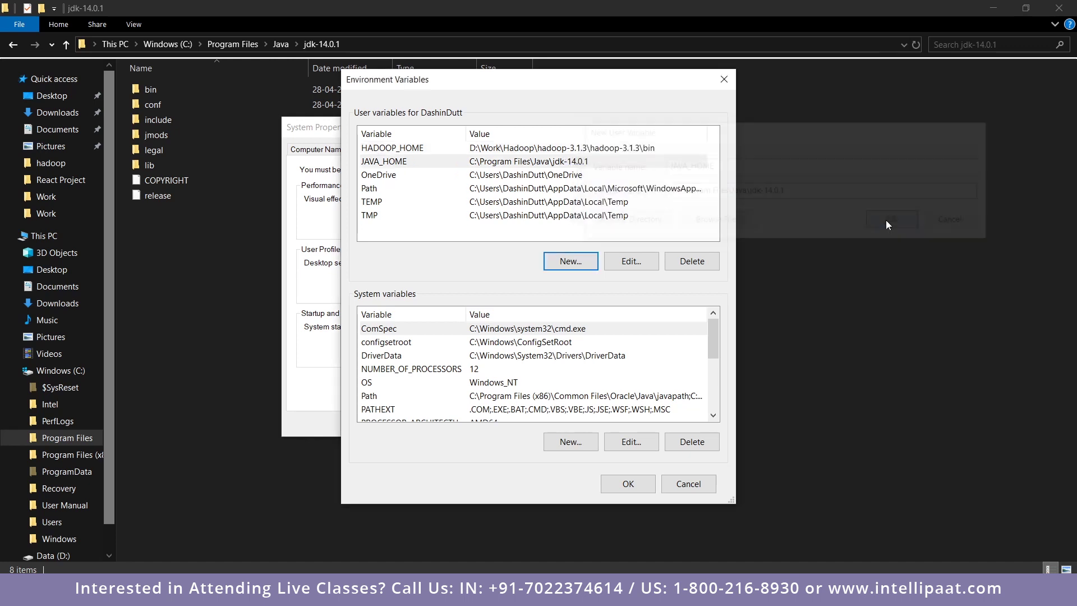
Open the system Path variable for editing and select its jdk1.8.0_251\bin entry.
{"action": "left_click_drag", "start_coordinate": [506, 85], "coordinate": [480, 105]}
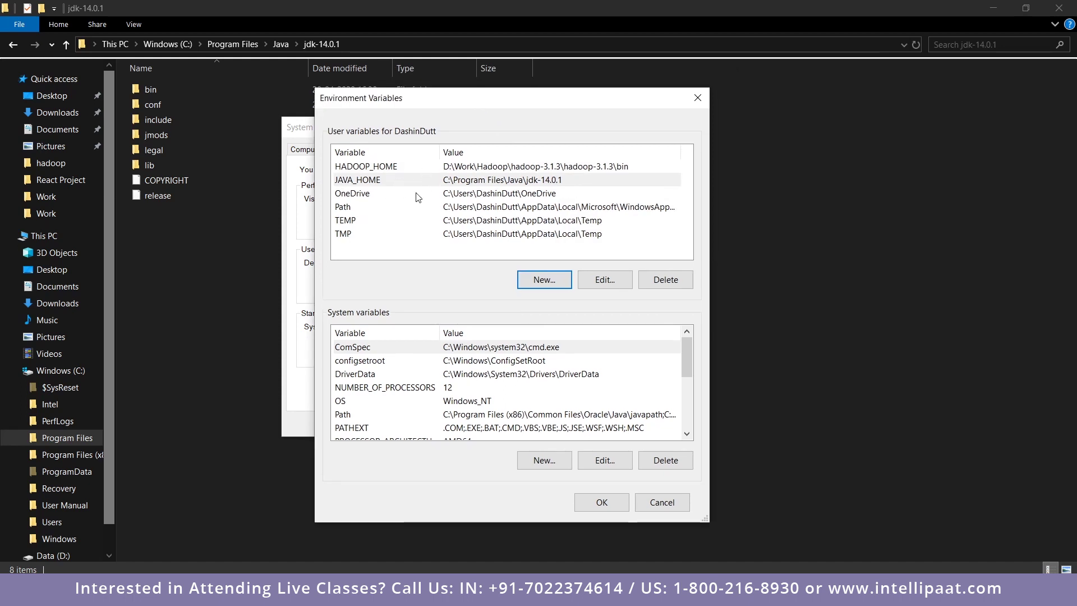
{"action": "scroll", "coordinate": [517, 363], "scroll_direction": "down", "scroll_amount": 1}
{"action": "scroll", "coordinate": [517, 364], "scroll_direction": "up", "scroll_amount": 1}
{"action": "mouse_move", "coordinate": [686, 362]}
{"action": "left_mouse_down"}
{"action": "mouse_move", "coordinate": [689, 438]}
{"action": "mouse_move", "coordinate": [685, 374]}
{"action": "left_mouse_up"}
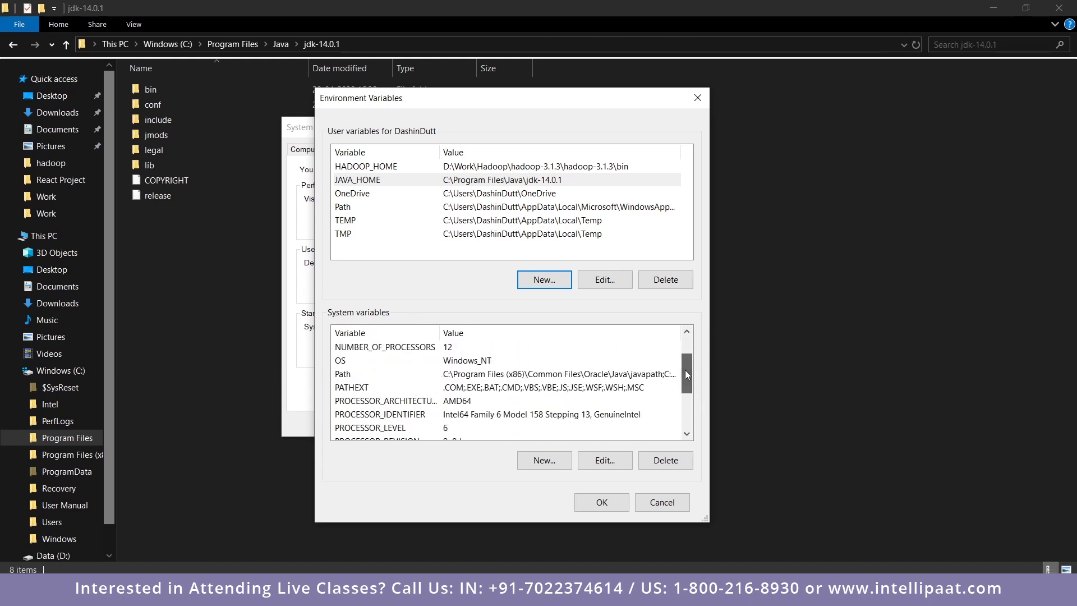
{"action": "left_click", "coordinate": [359, 375]}
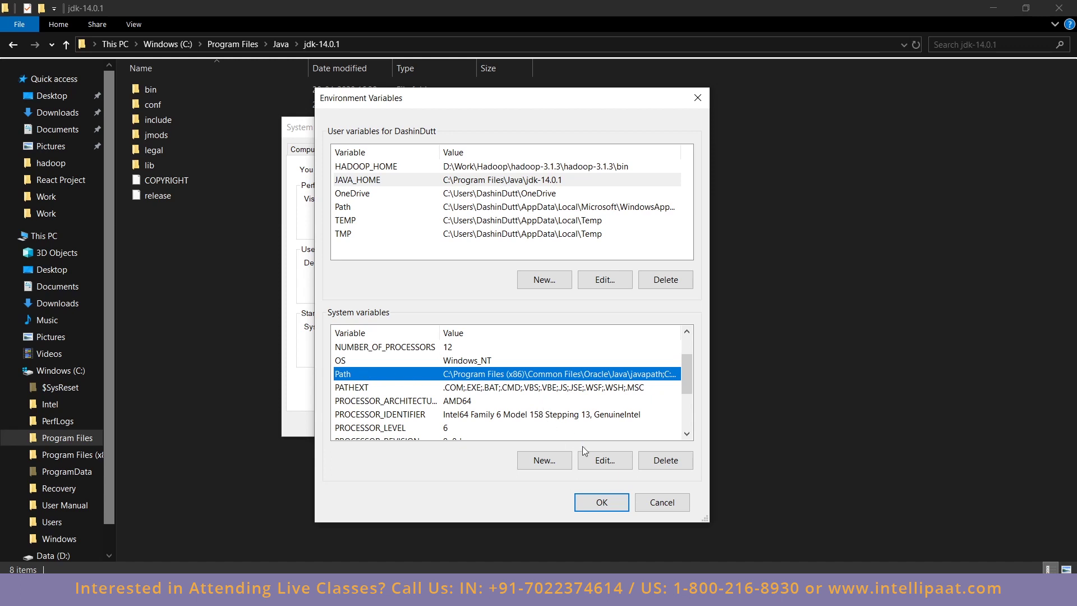
{"action": "left_click", "coordinate": [595, 458]}
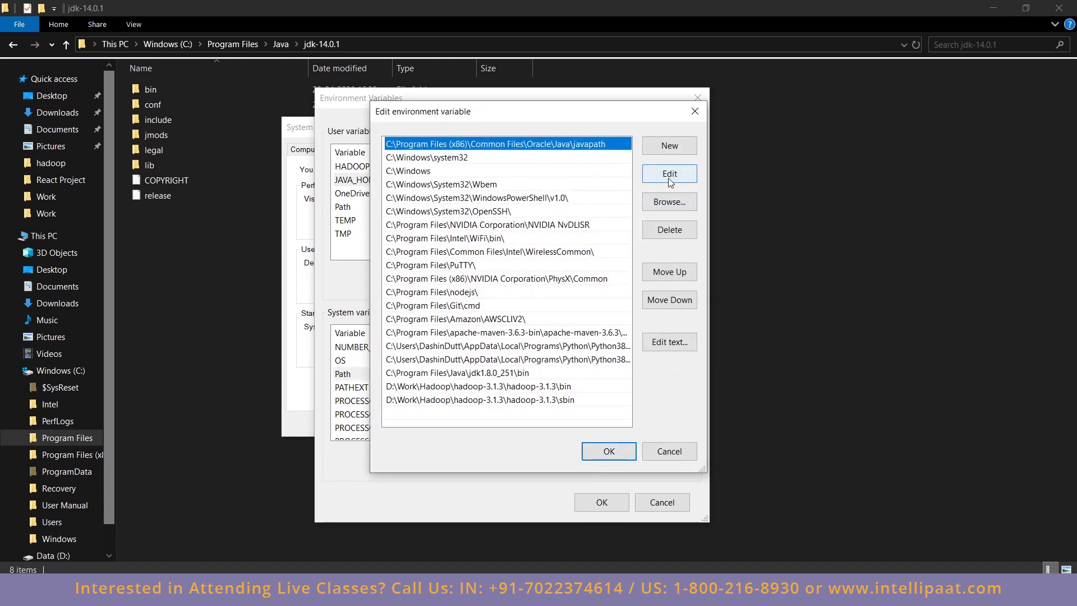
{"action": "left_click", "coordinate": [478, 374]}
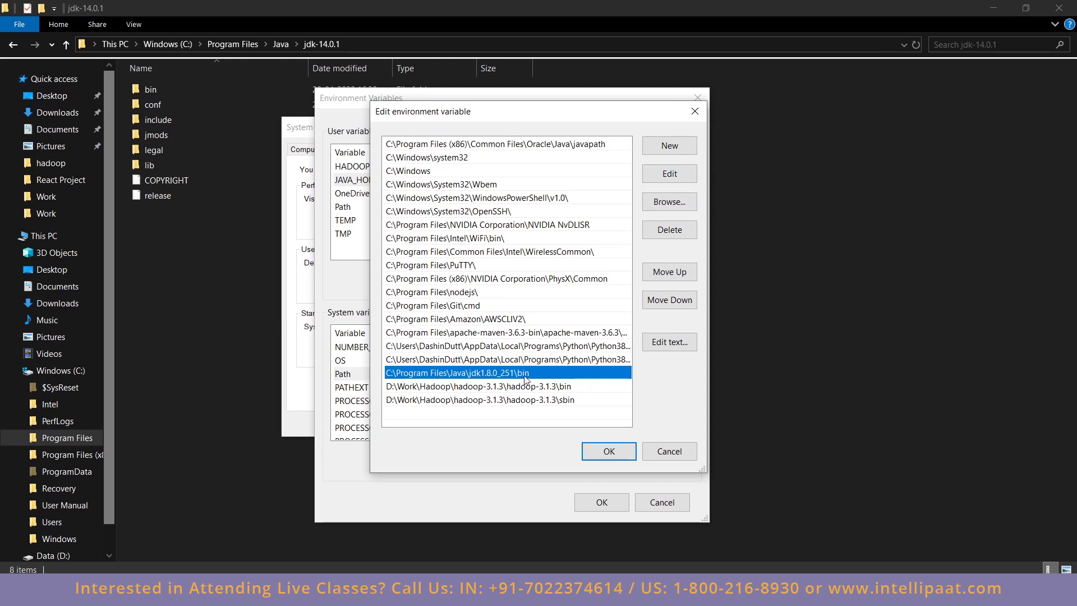
Delete the old entry, add C:\Program Files\Java\jdk-14.0.1\bin, and save the Path.
{"action": "left_click", "coordinate": [673, 234]}
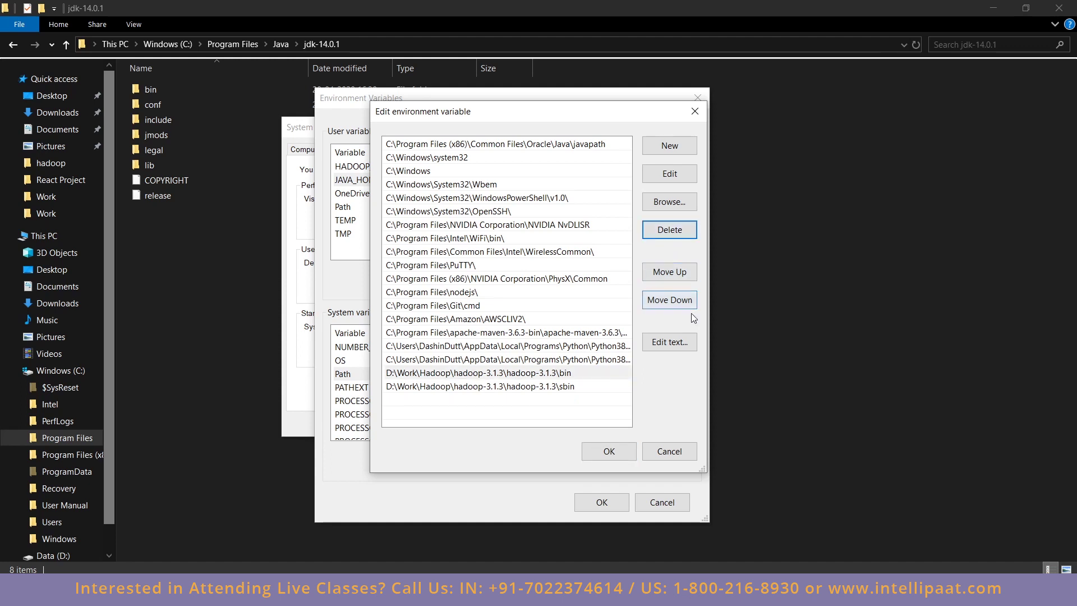
{"action": "left_click", "coordinate": [686, 148]}
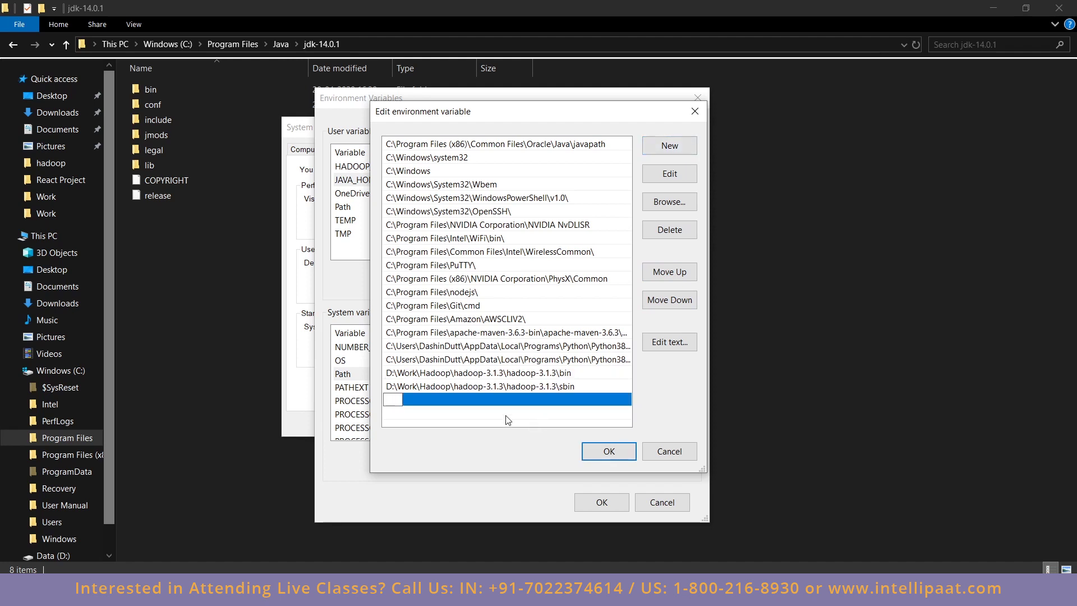
{"action": "type", "text": "C:\\Program Files\\Java\\jdk-14.0.1"}
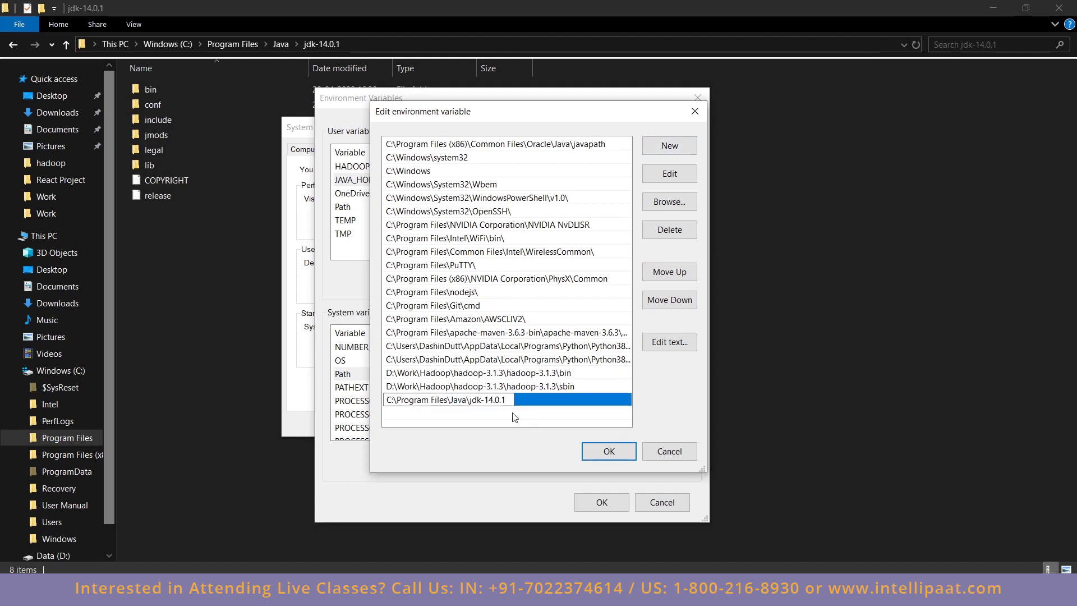
{"action": "type", "text": "\\"}
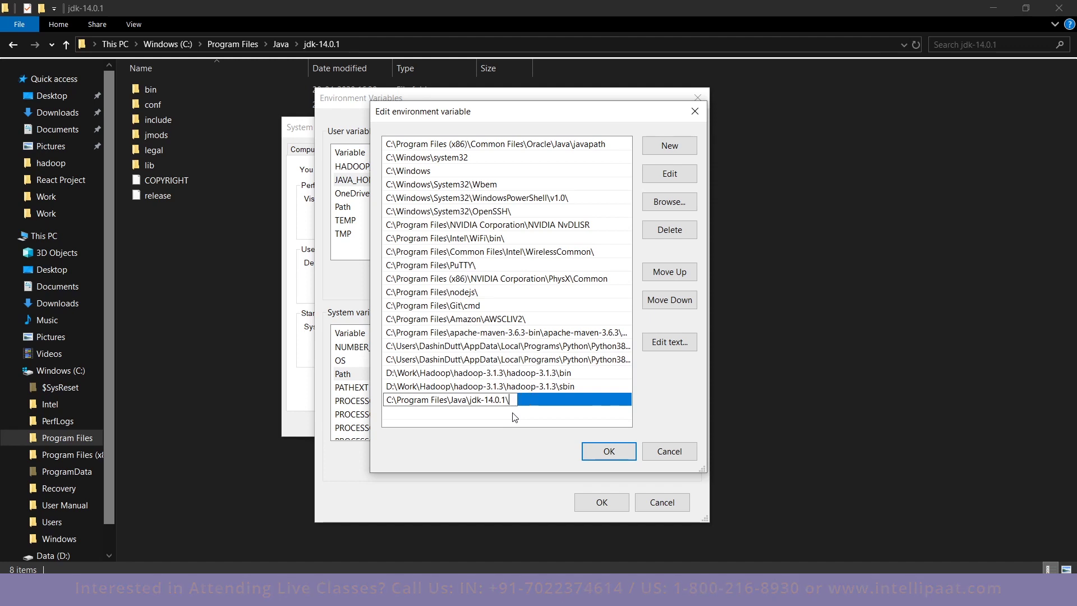
{"action": "type", "text": "bin"}
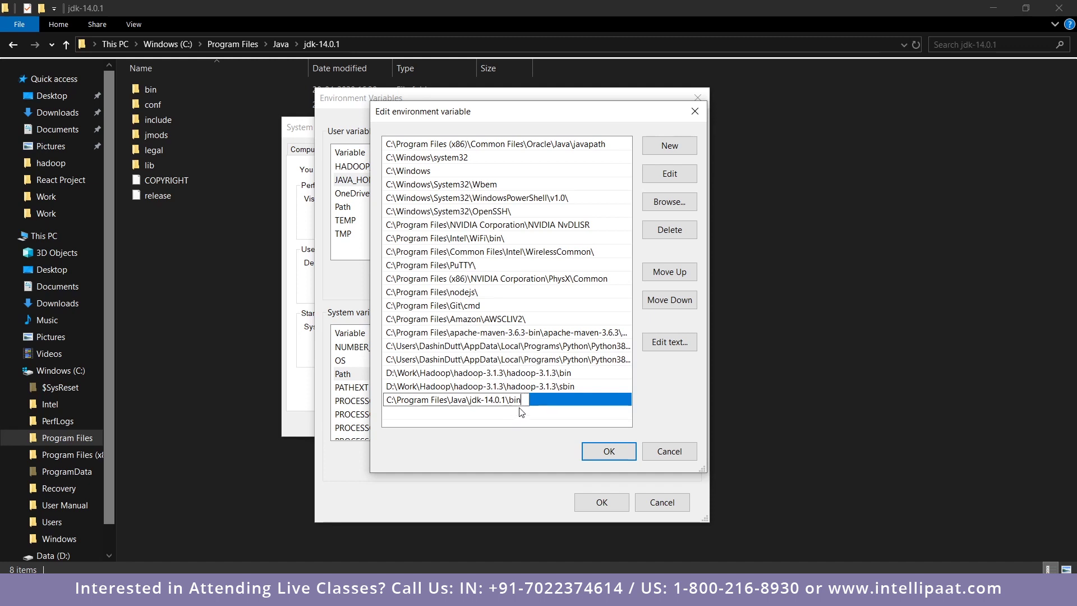
{"action": "left_click", "coordinate": [584, 451]}
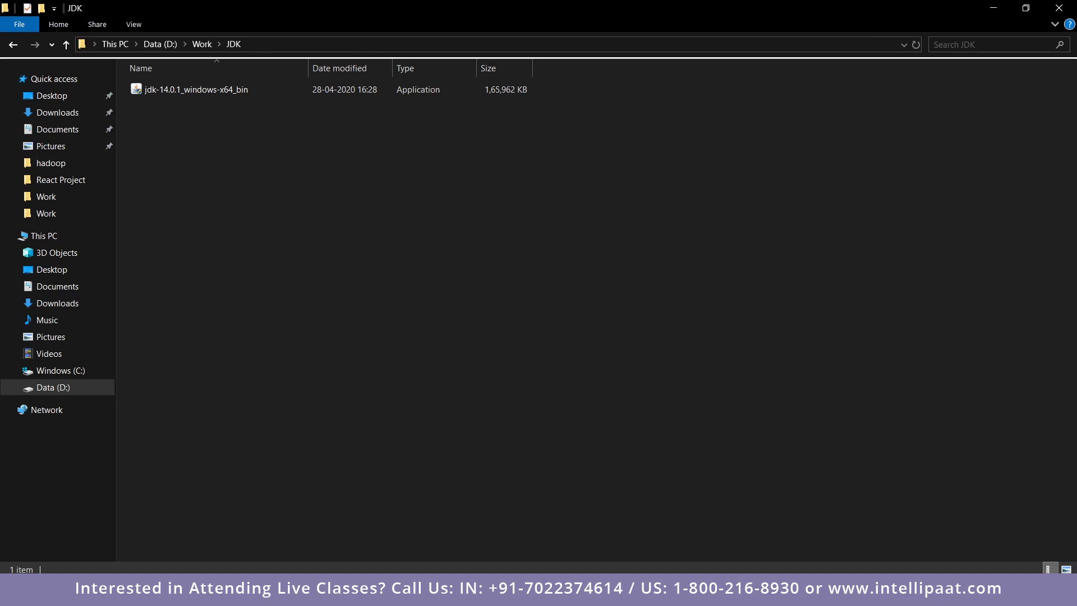
Launch Command Prompt from a Start search for 'cmd' and enter java -version at the prompt.
{"action": "key", "text": "super"}
{"action": "type", "text": "cm"}
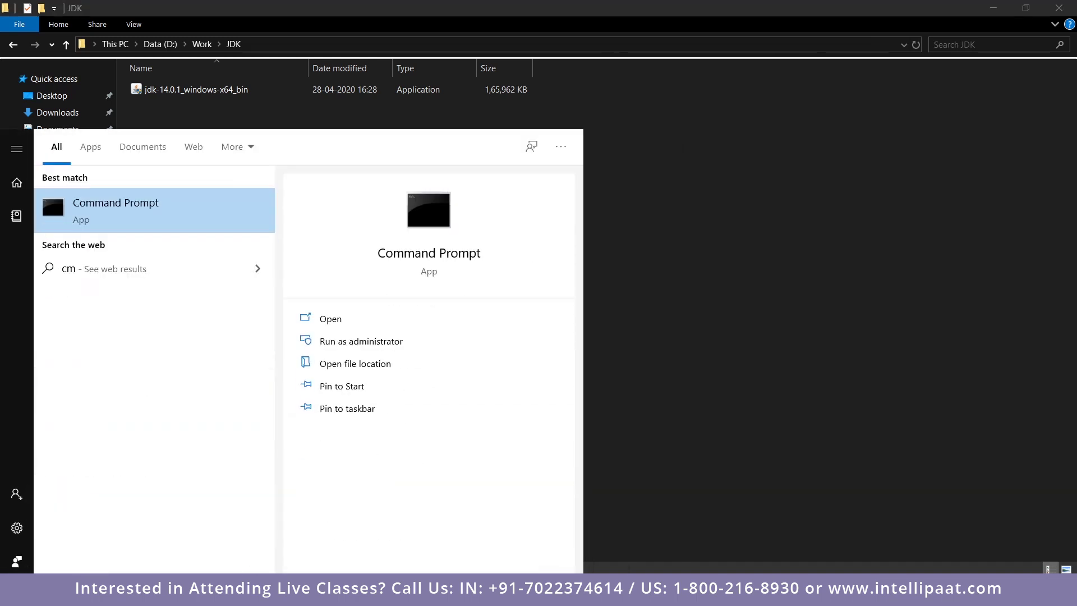
{"action": "type", "text": "d"}
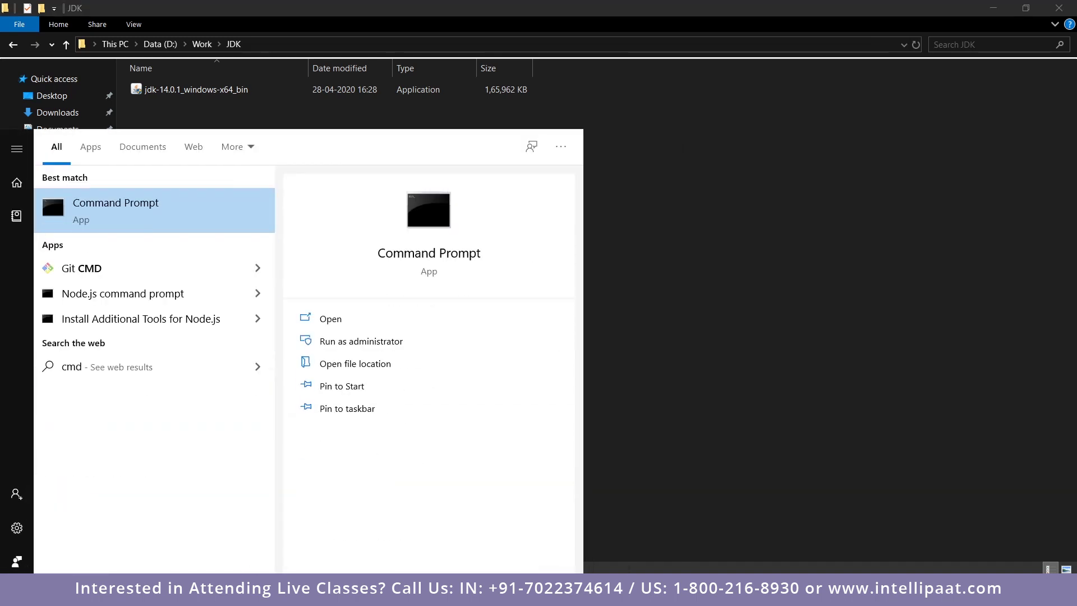
{"action": "key", "text": "Return"}
{"action": "key", "text": "BackSpace"}
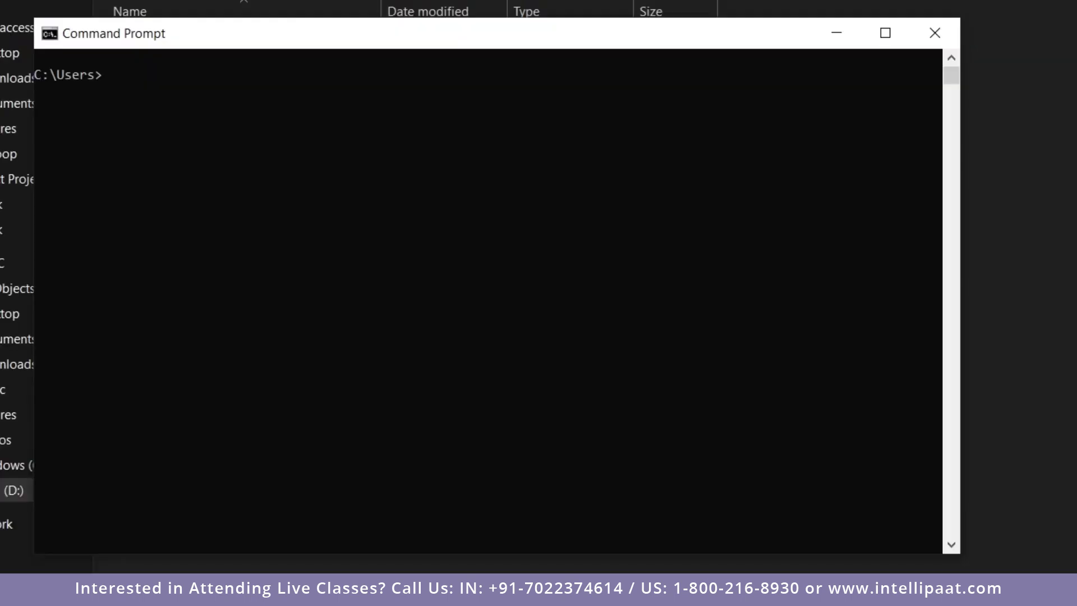
{"action": "type", "text": "java -version"}
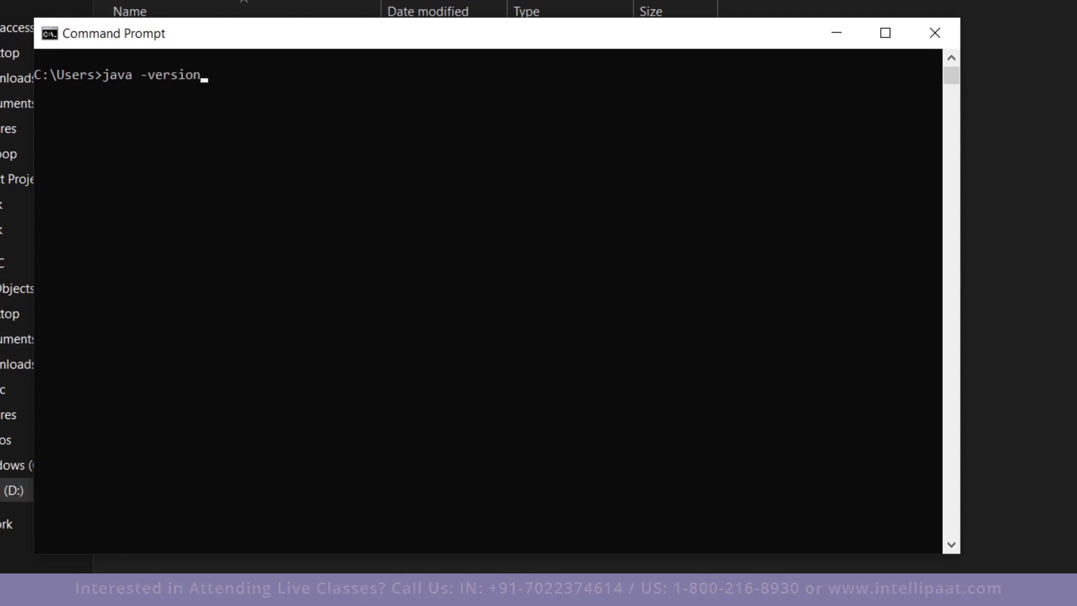
Run java -version, which still reports Java 1.8.0_251.
{"action": "key", "text": "Return"}
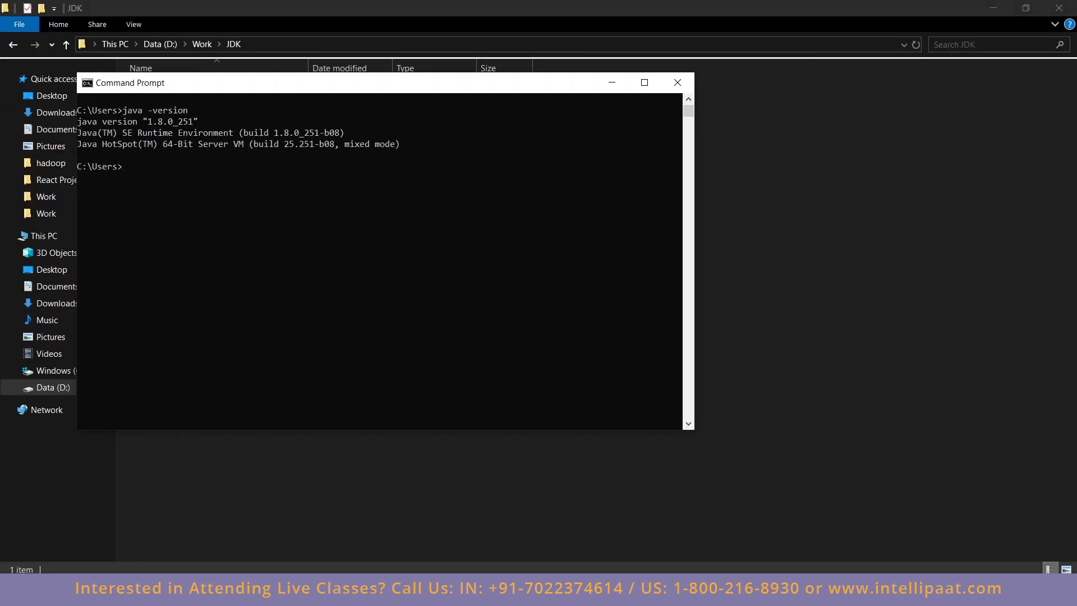
{"action": "key", "text": "super"}
Search 'envi' to reach Environment Variables and edit the system Path variable.
{"action": "type", "text": "system"}
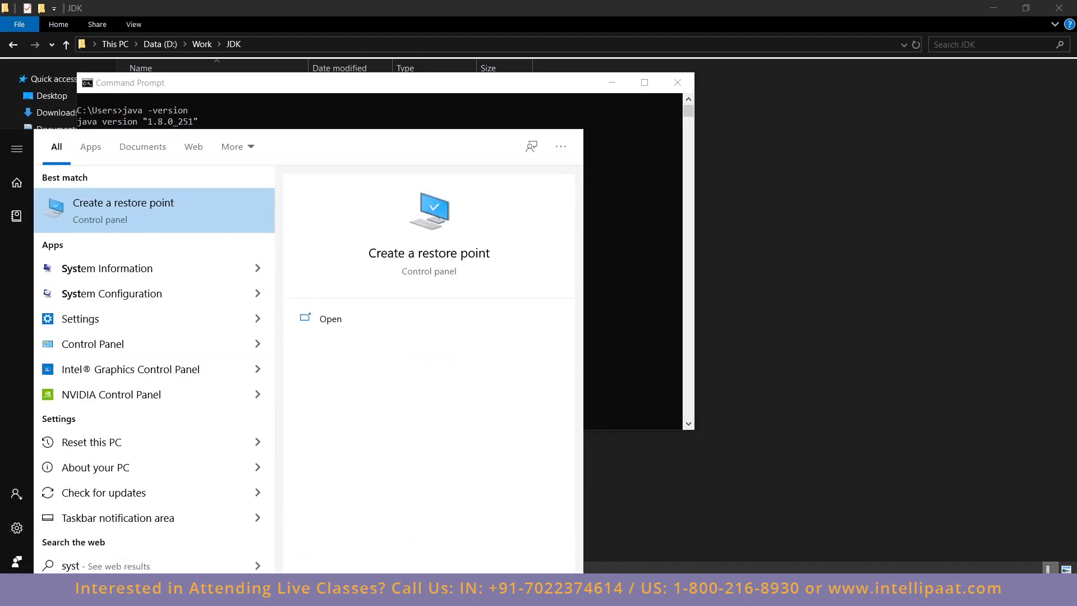
{"action": "key", "text": "BackSpace"}
{"action": "key", "text": "BackSpace"}
{"action": "key", "text": "BackSpace"}
{"action": "key", "text": "BackSpace"}
{"action": "key", "text": "BackSpace"}
{"action": "key", "text": "BackSpace"}
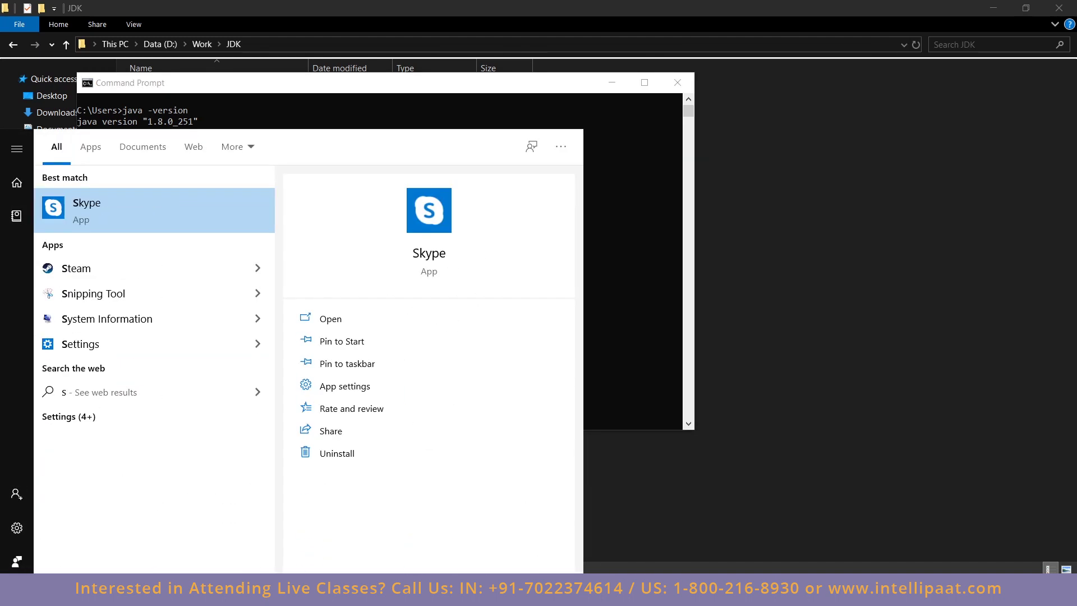
{"action": "type", "text": "envi"}
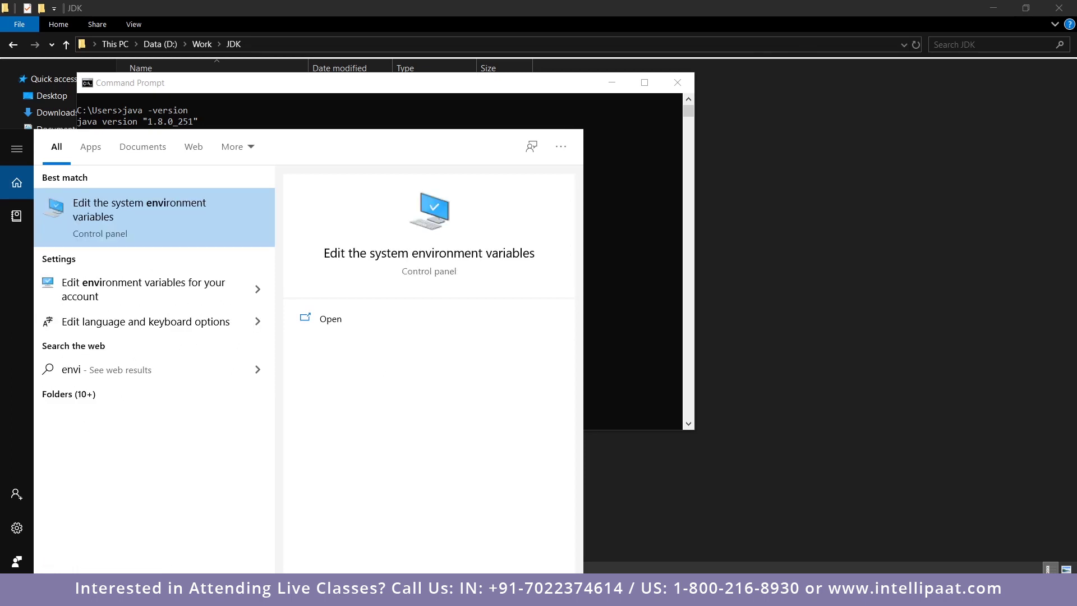
{"action": "key", "text": "Return"}
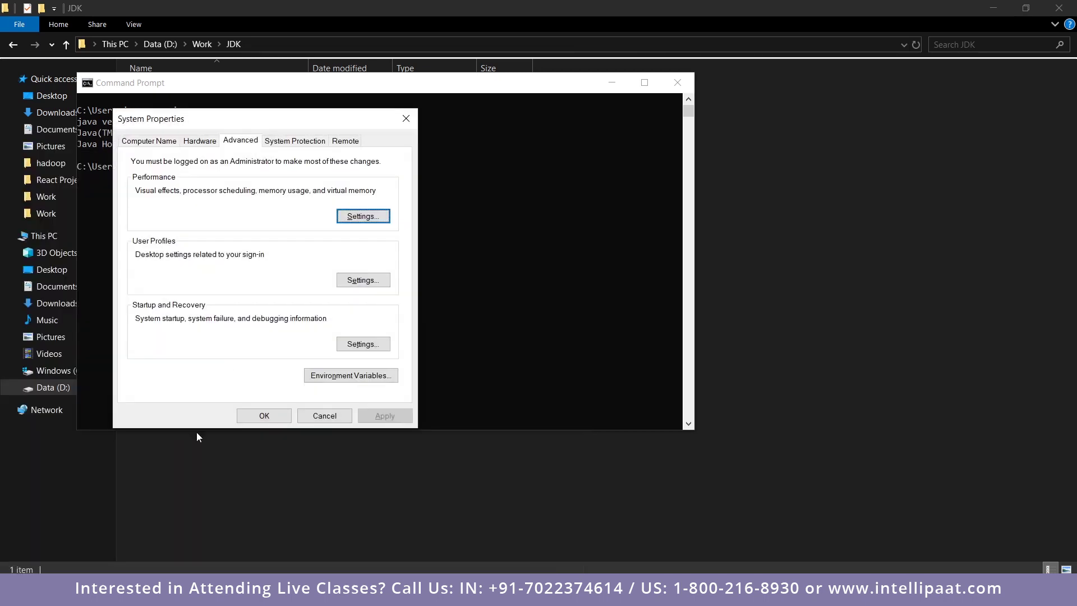
{"action": "left_click", "coordinate": [336, 383]}
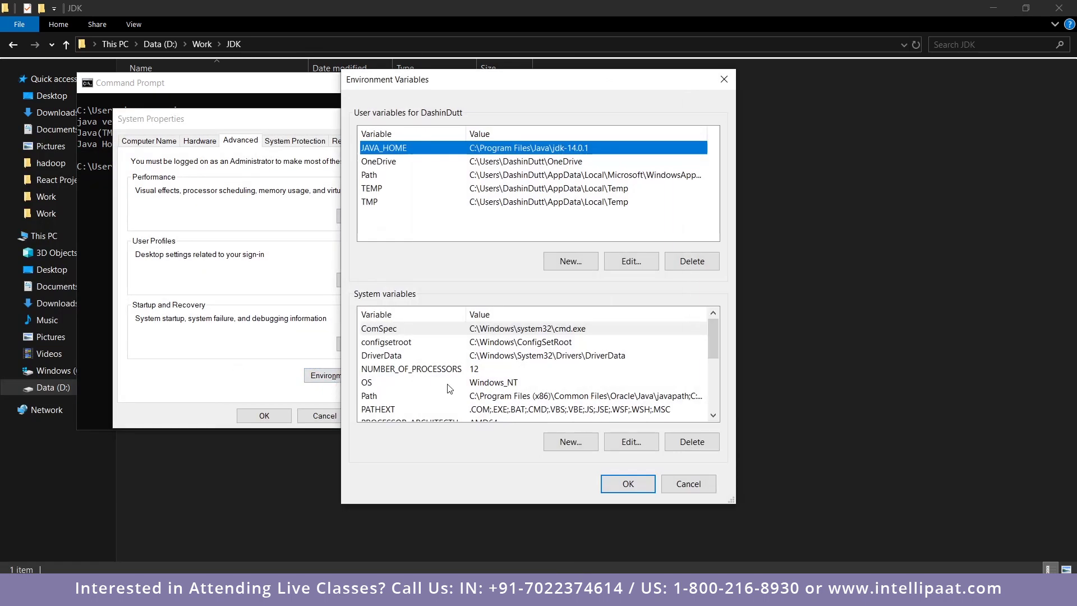
{"action": "scroll", "coordinate": [376, 357], "scroll_direction": "down", "scroll_amount": 1}
{"action": "left_click", "coordinate": [376, 357]}
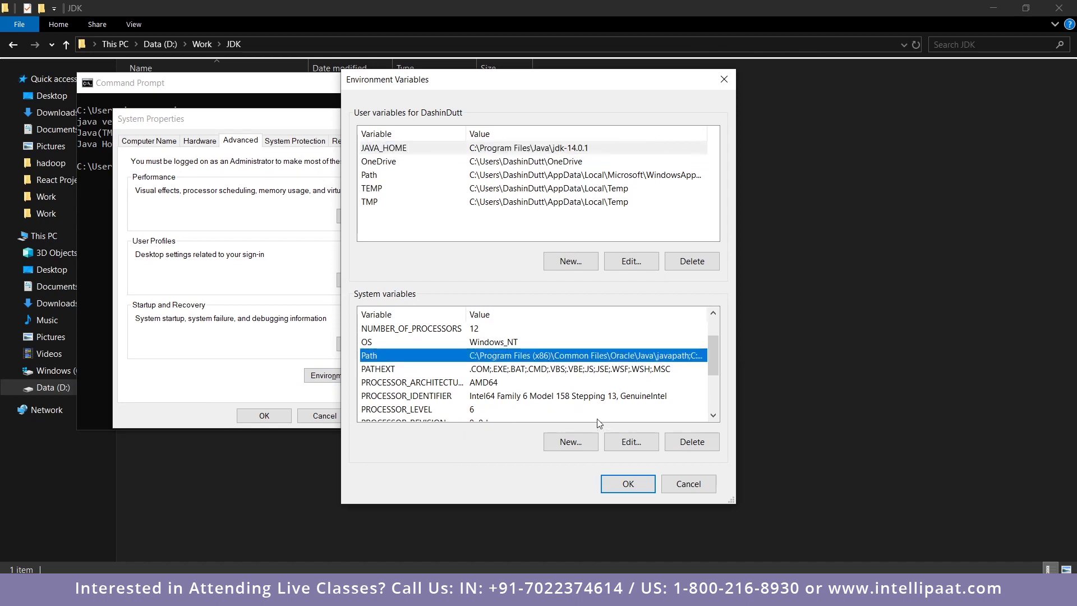
{"action": "left_click", "coordinate": [634, 445]}
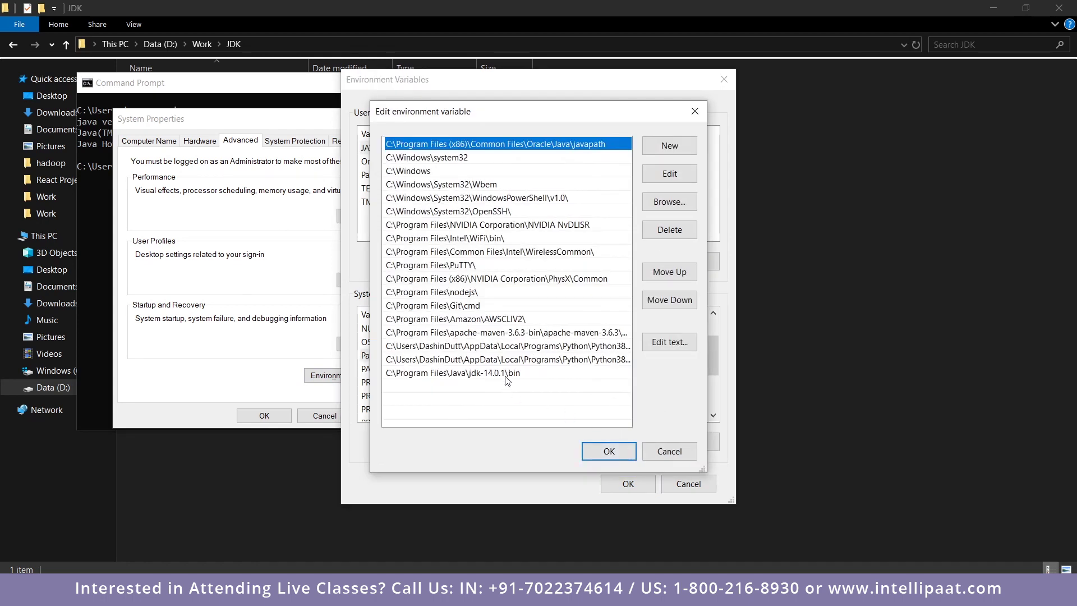
Move C:\Program Files\Java\jdk-14.0.1\bin up to just below the Oracle javapath entry.
{"action": "left_click", "coordinate": [507, 376]}
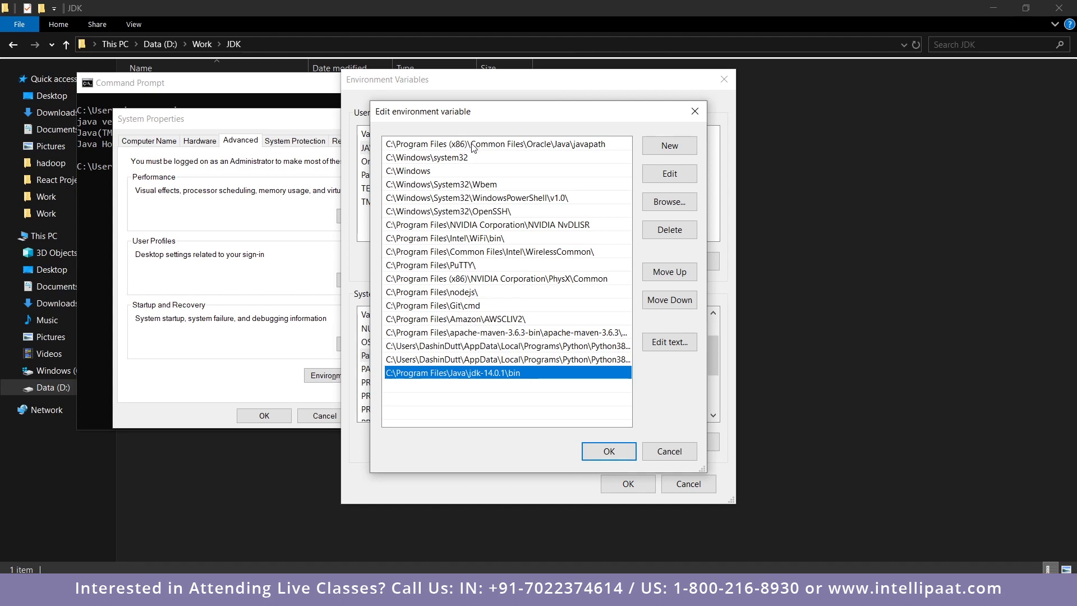
{"action": "left_click", "coordinate": [657, 273]}
{"action": "left_click", "coordinate": [656, 273]}
{"action": "left_click", "coordinate": [656, 273]}
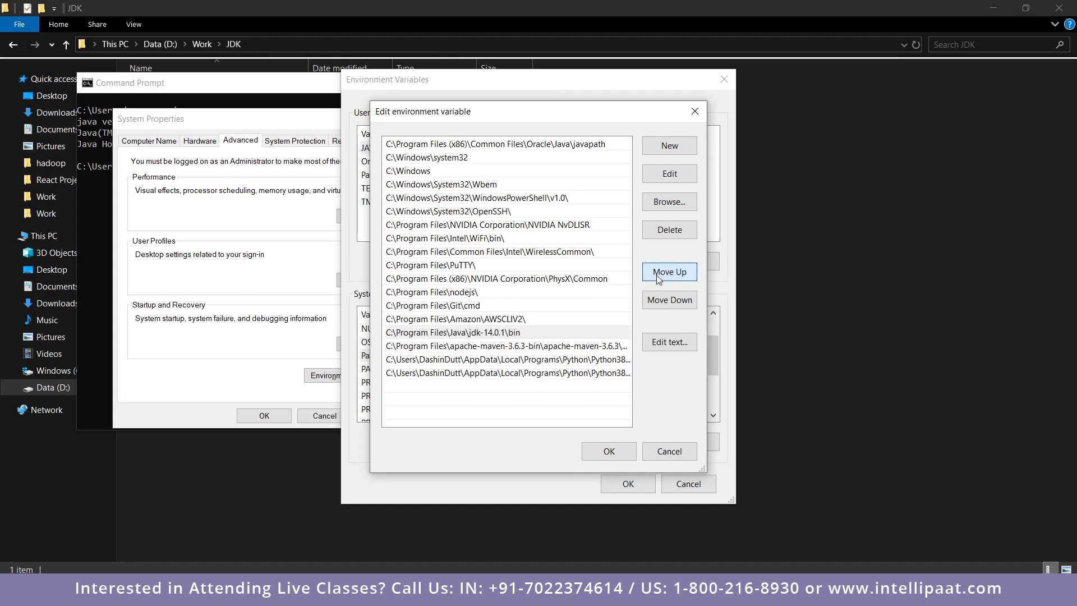
{"action": "left_click", "coordinate": [656, 273]}
{"action": "left_click", "coordinate": [656, 273]}
{"action": "left_click", "coordinate": [657, 273]}
{"action": "left_click", "coordinate": [656, 275]}
{"action": "left_click", "coordinate": [656, 275]}
{"action": "left_click", "coordinate": [656, 275]}
{"action": "left_click", "coordinate": [656, 275]}
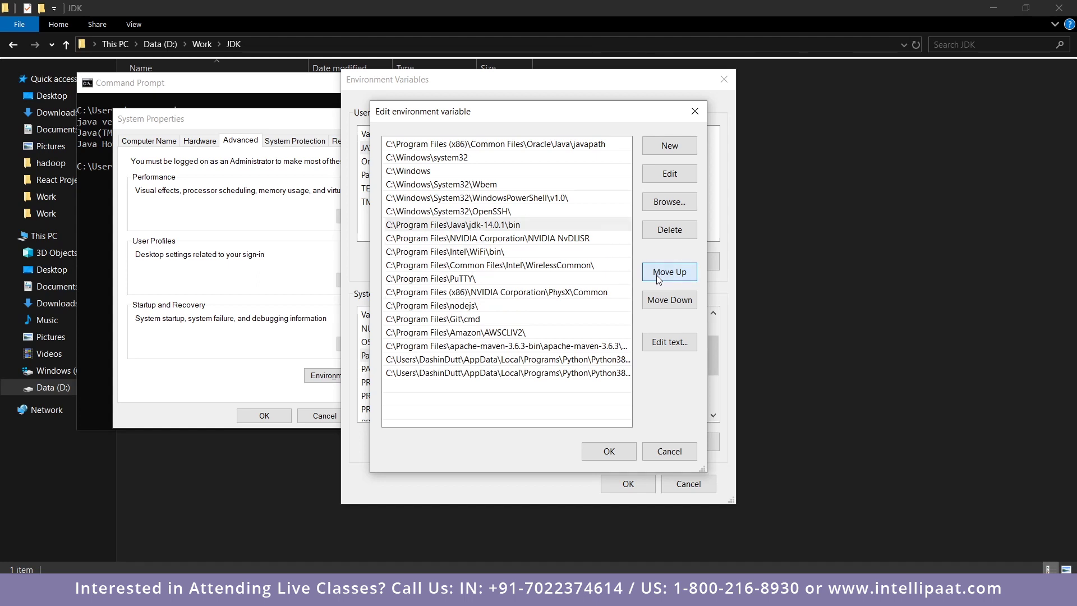
{"action": "left_click", "coordinate": [656, 275]}
{"action": "left_click", "coordinate": [656, 274]}
{"action": "left_click", "coordinate": [656, 275]}
{"action": "left_click", "coordinate": [656, 275]}
{"action": "left_click", "coordinate": [657, 275]}
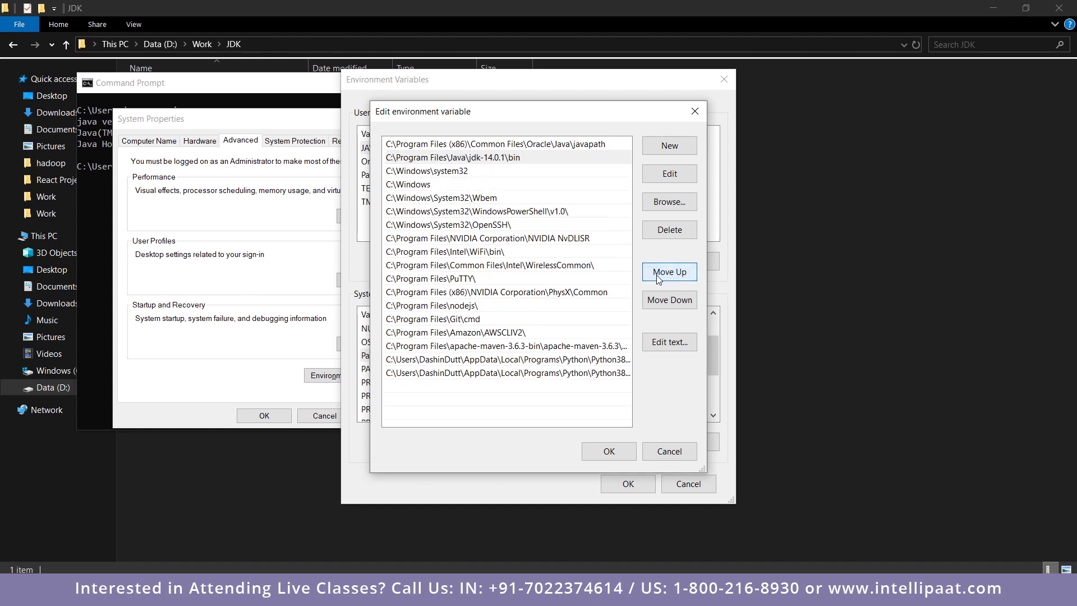
{"action": "left_click", "coordinate": [657, 275]}
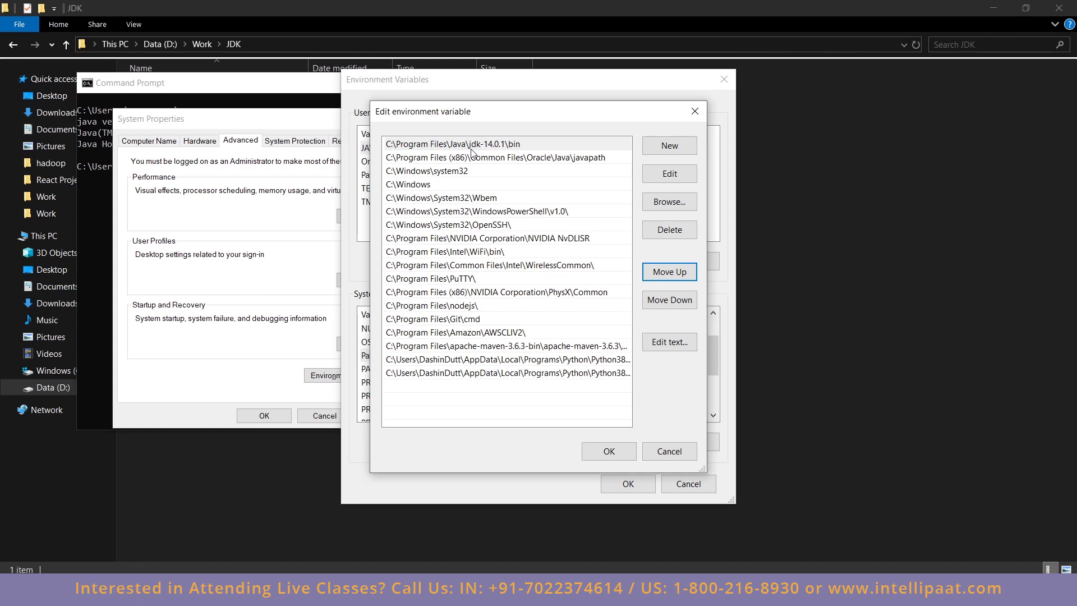
Save the Path change by confirming the Edit, Environment Variables and System Properties dialogs.
{"action": "left_click", "coordinate": [611, 454]}
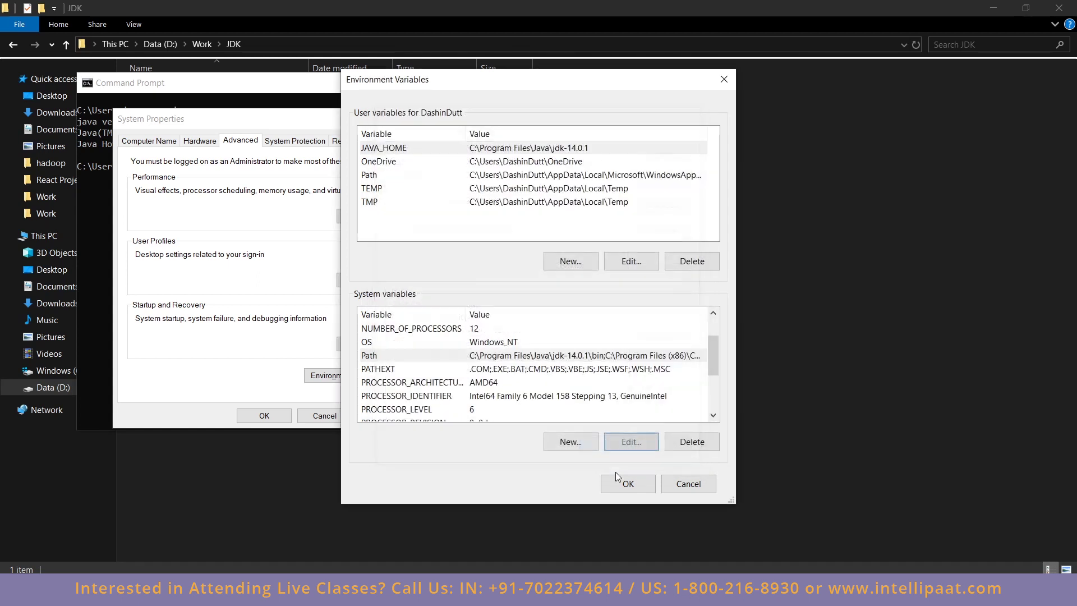
{"action": "left_click", "coordinate": [618, 482]}
{"action": "left_click", "coordinate": [275, 416]}
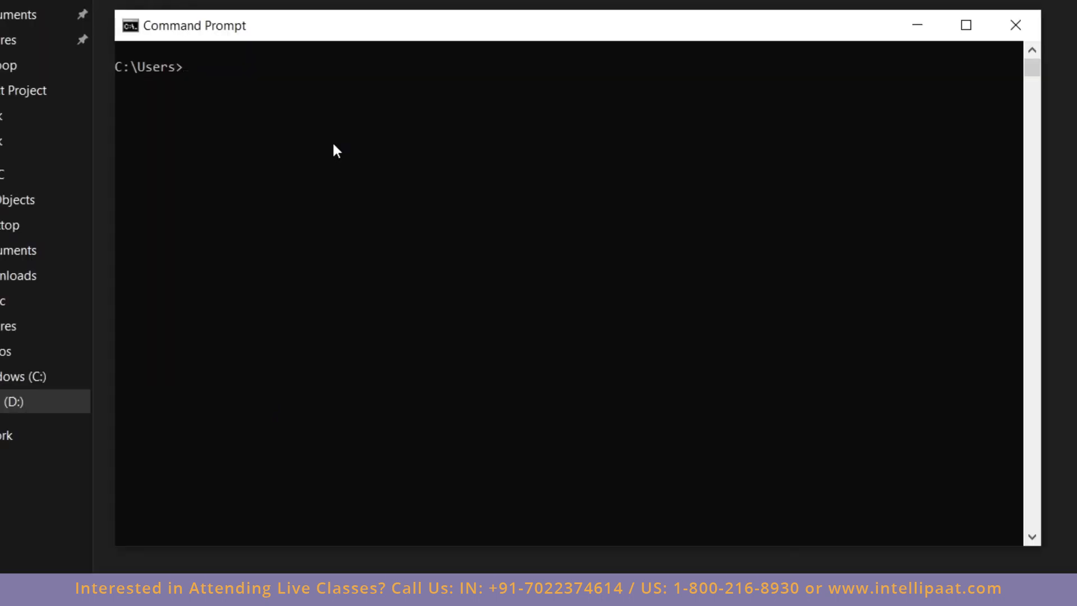
Rerun java -version and confirm it reports Java 14.0.1 (build 14.0.1+7).
{"action": "type", "text": "java -version"}
{"action": "key", "text": "Return"}
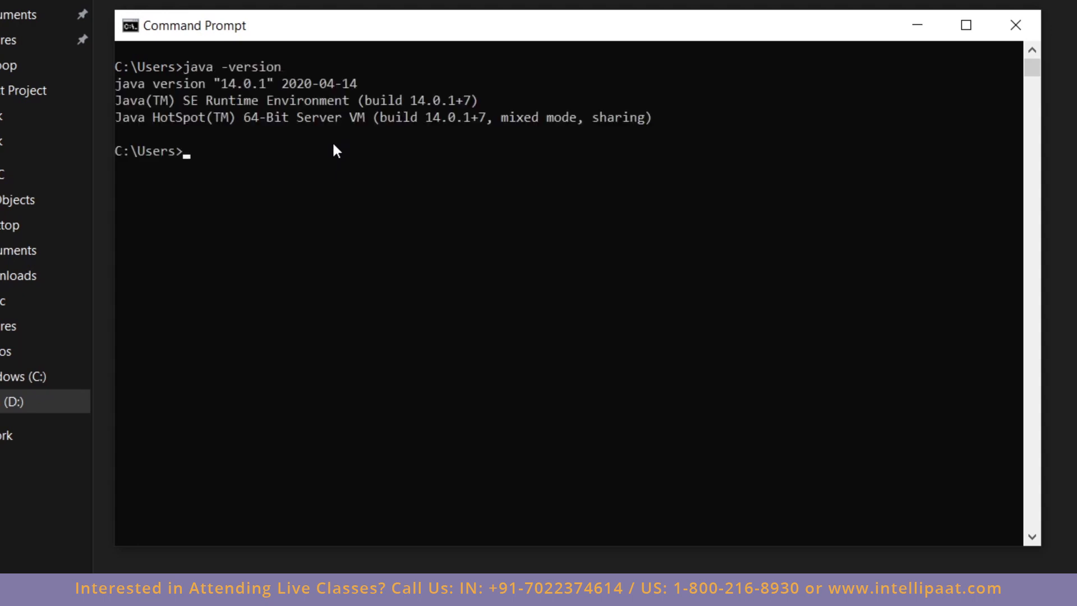
{"action": "left_click_drag", "start_coordinate": [215, 82], "coordinate": [263, 85]}
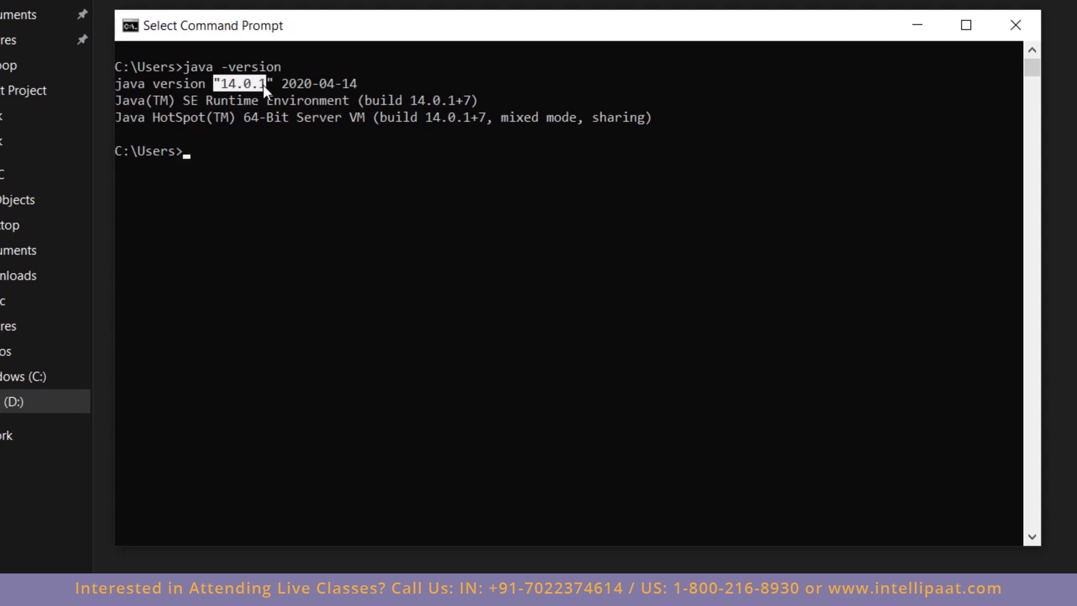
{"action": "left_click", "coordinate": [223, 151]}
{"action": "left_click", "coordinate": [187, 155]}
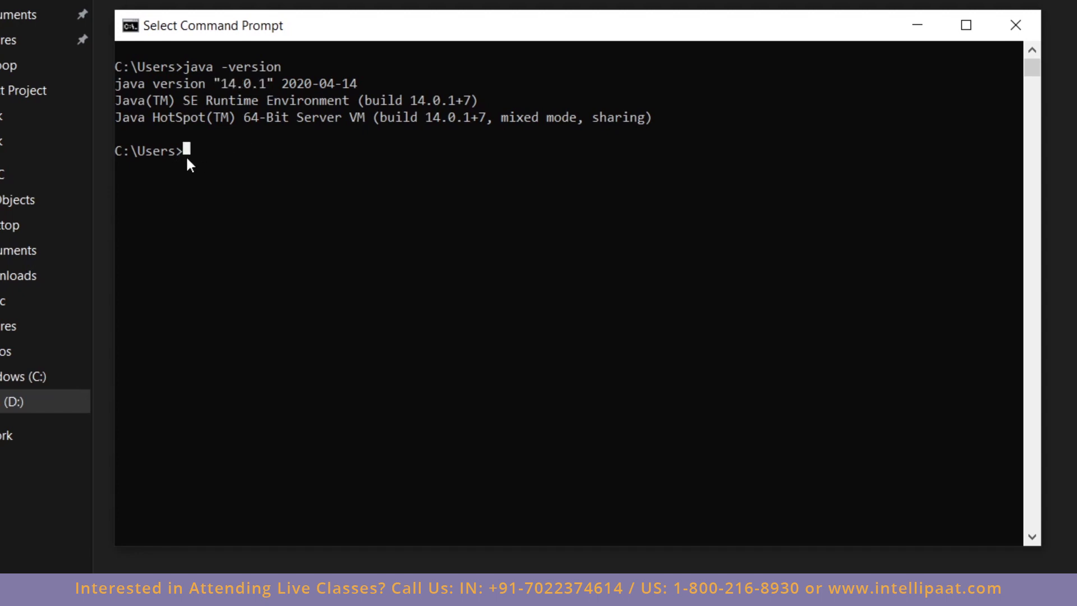